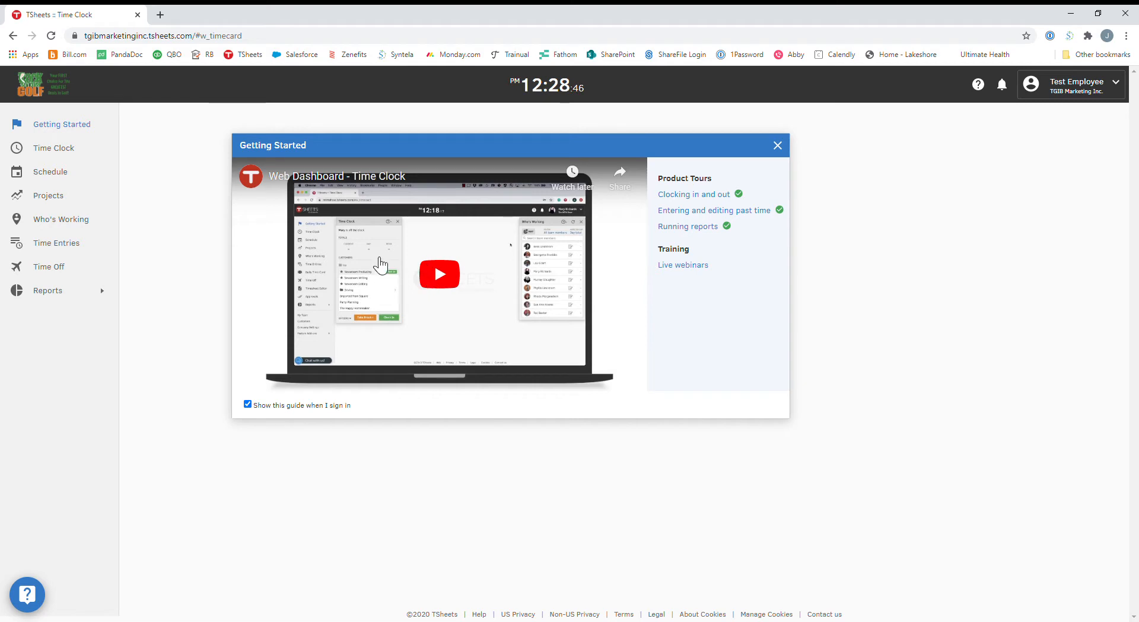
Clock in to the General & Administrative job on the time clock and switch to Retail - Re-work.
{"action": "left_click", "coordinate": [67, 153]}
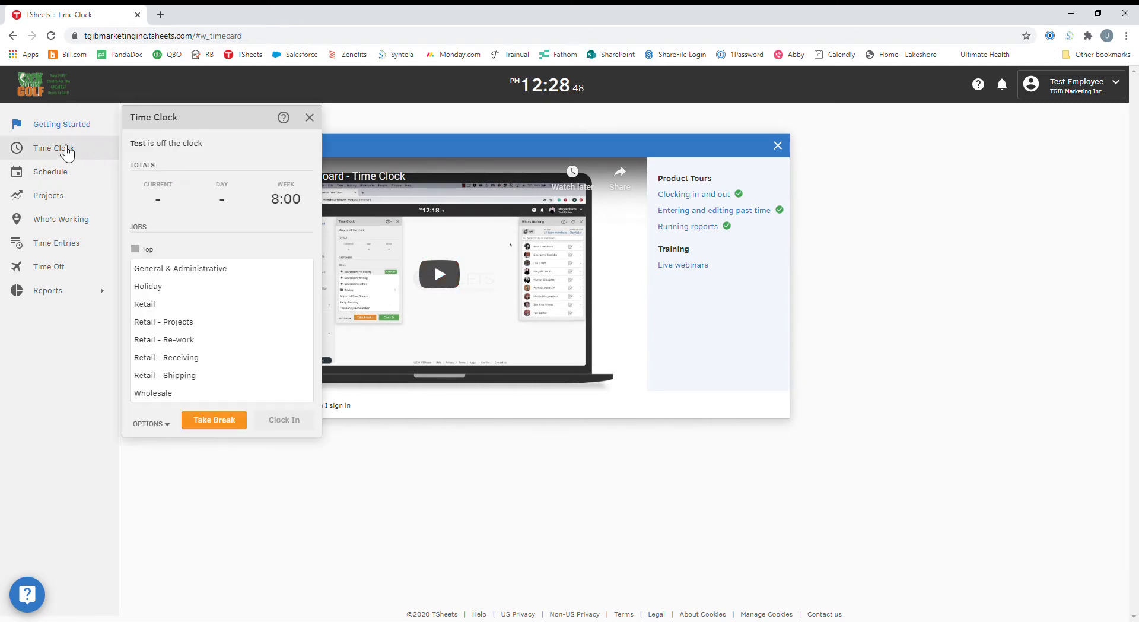
{"action": "left_click", "coordinate": [180, 269]}
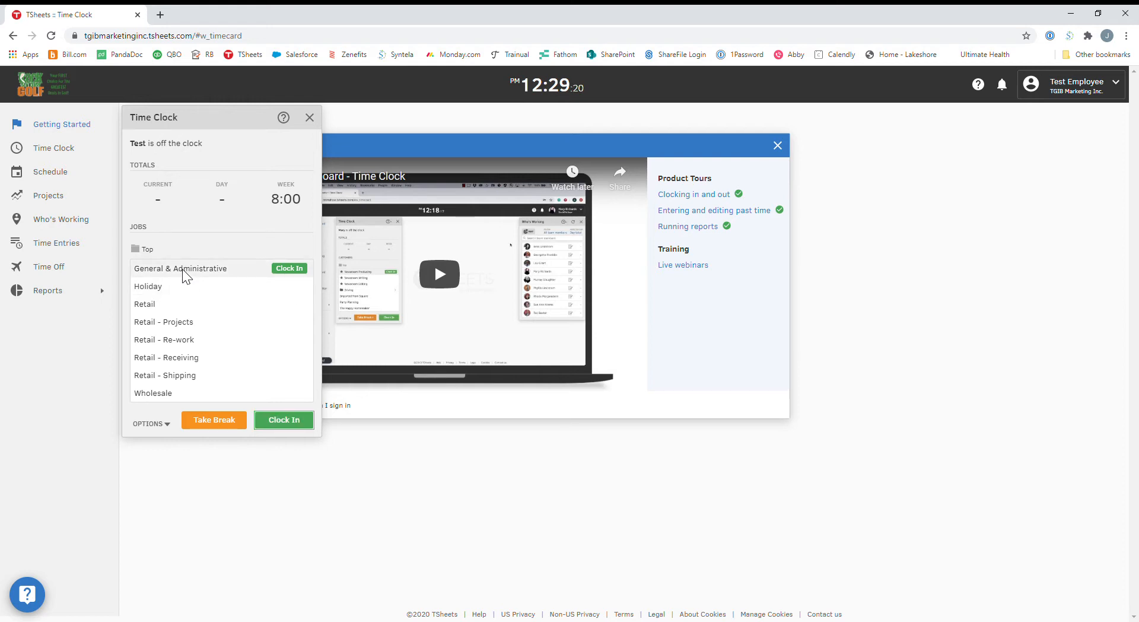
{"action": "left_click", "coordinate": [283, 415]}
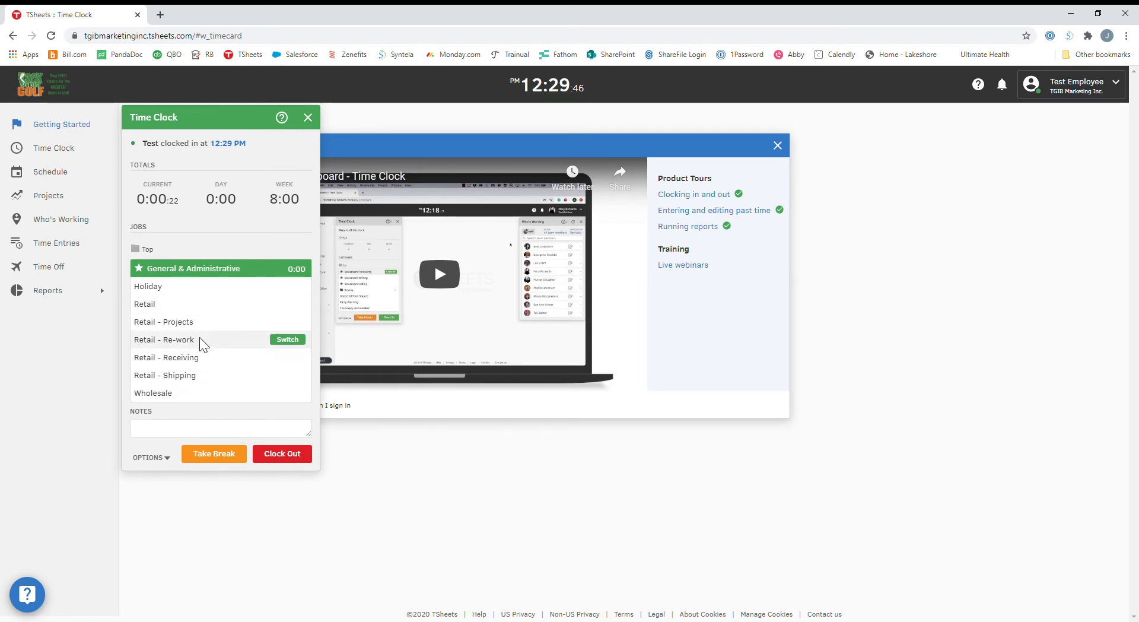
{"action": "left_click", "coordinate": [292, 340]}
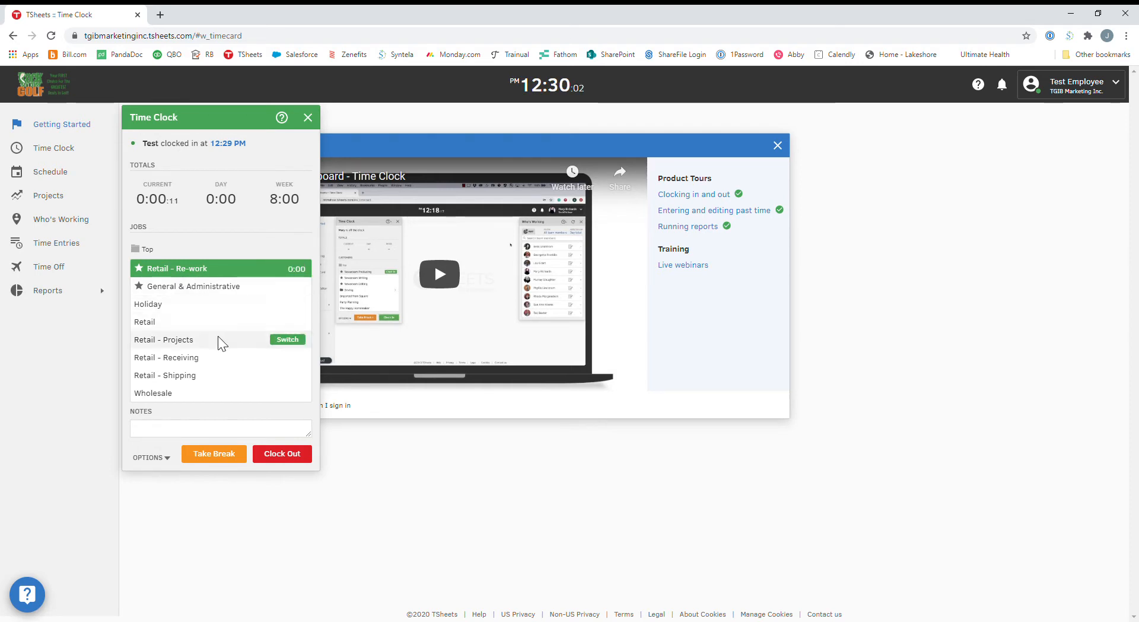
Take and end a lunch break on the time clock, and clock out.
{"action": "left_click", "coordinate": [215, 455]}
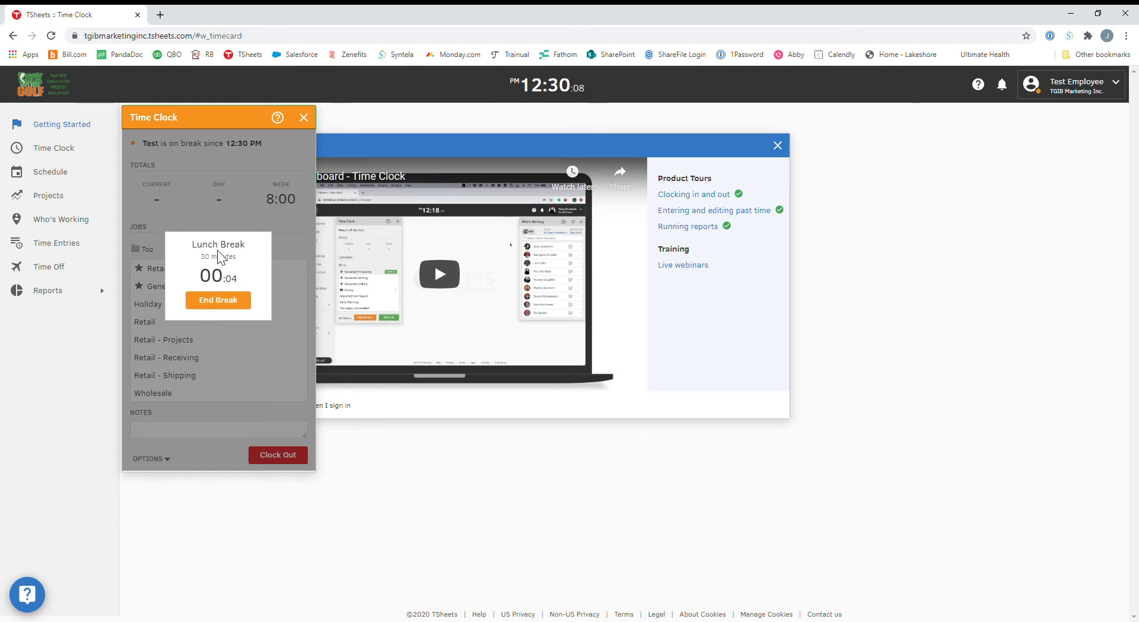
{"action": "left_click", "coordinate": [221, 301]}
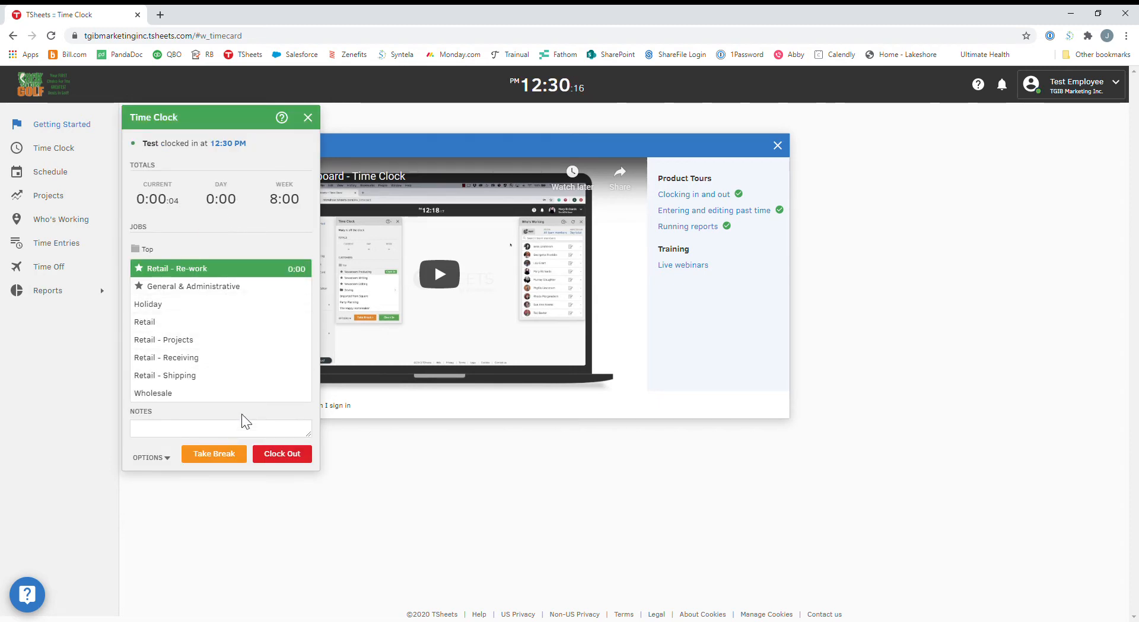
{"action": "left_click", "coordinate": [287, 456]}
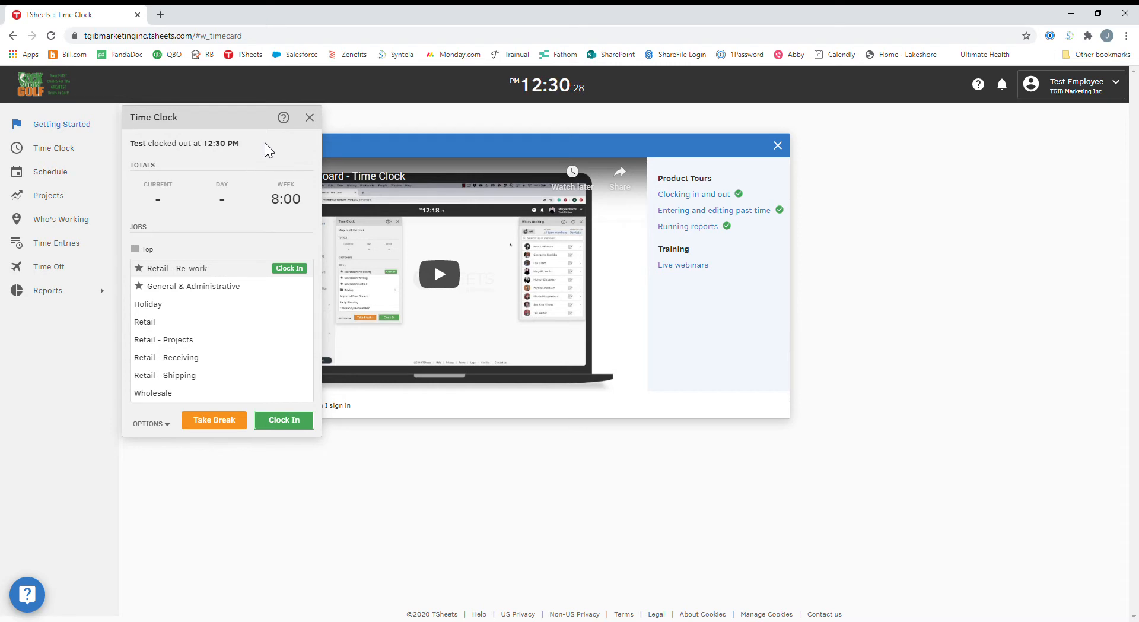
In the time entries, change the Dec 28 General & Administrative entry's time in to 12:00 pm.
{"action": "left_click", "coordinate": [55, 243]}
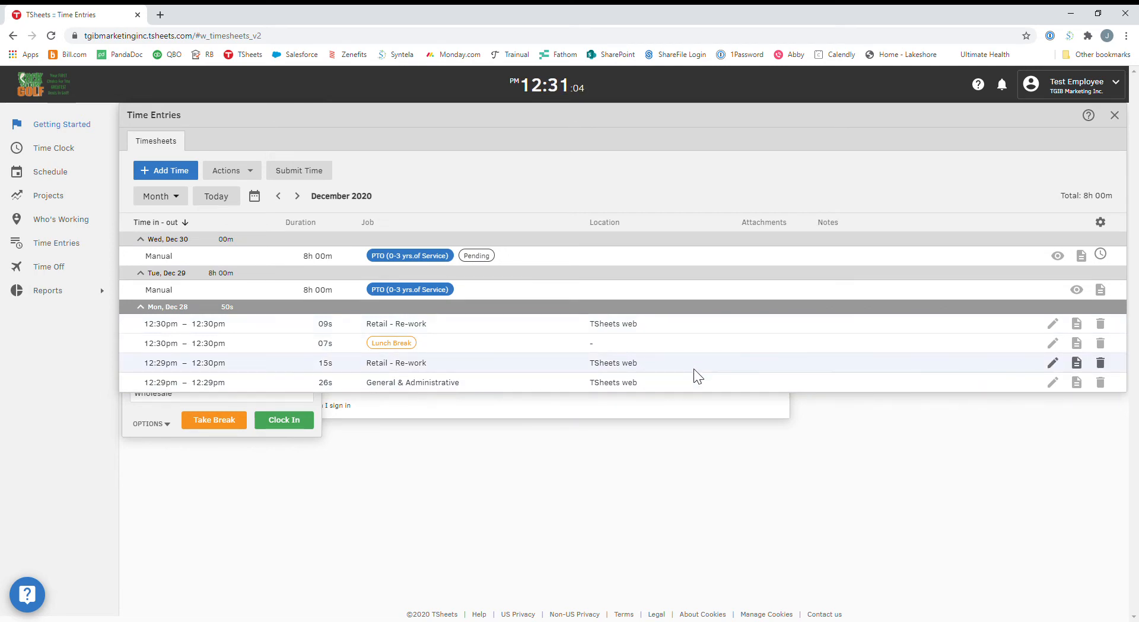
{"action": "left_click", "coordinate": [1055, 383]}
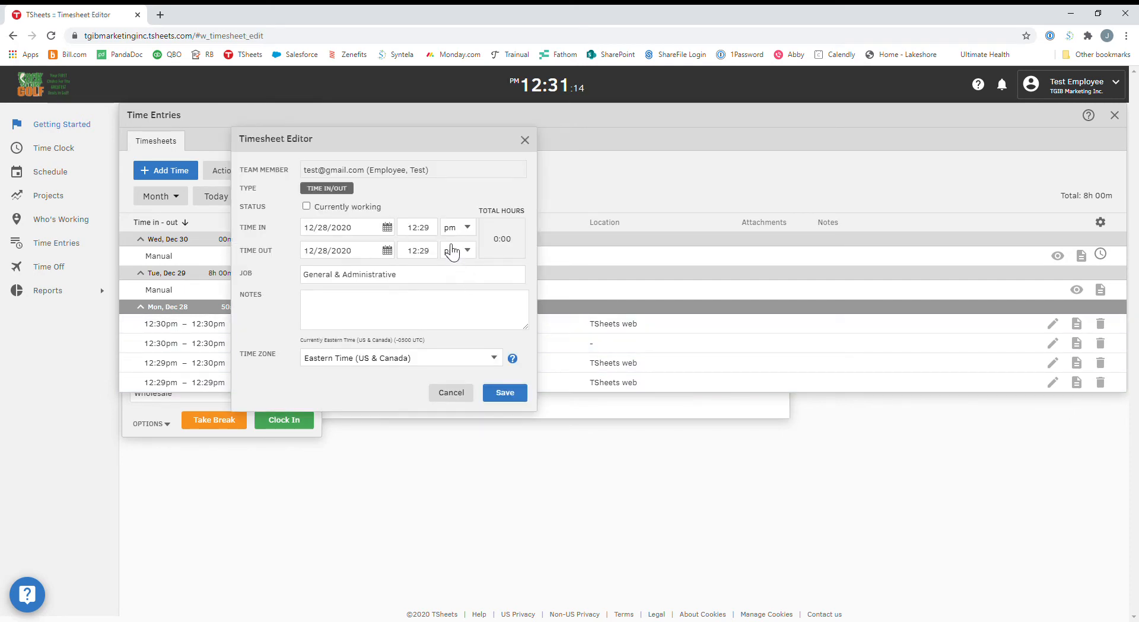
{"action": "left_click", "coordinate": [437, 233]}
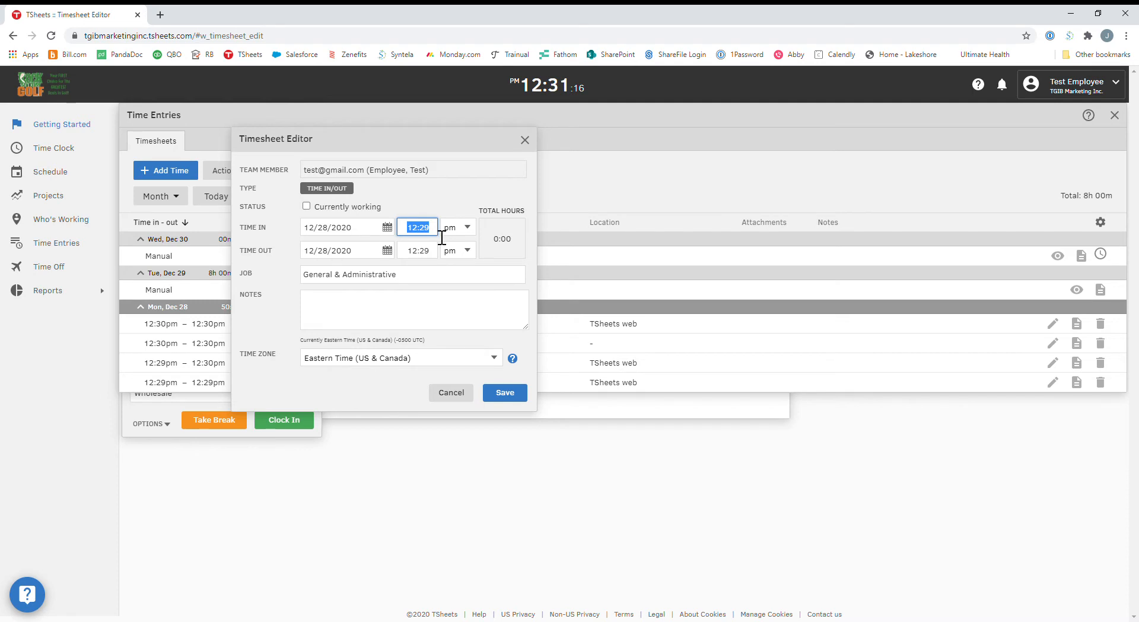
{"action": "left_click", "coordinate": [439, 237]}
{"action": "key", "text": "BackSpace"}
{"action": "key", "text": "BackSpace"}
{"action": "type", "text": "00"}
Add the note "forgot to clock in" to the General & Administrative entry and save it.
{"action": "left_click", "coordinate": [358, 307]}
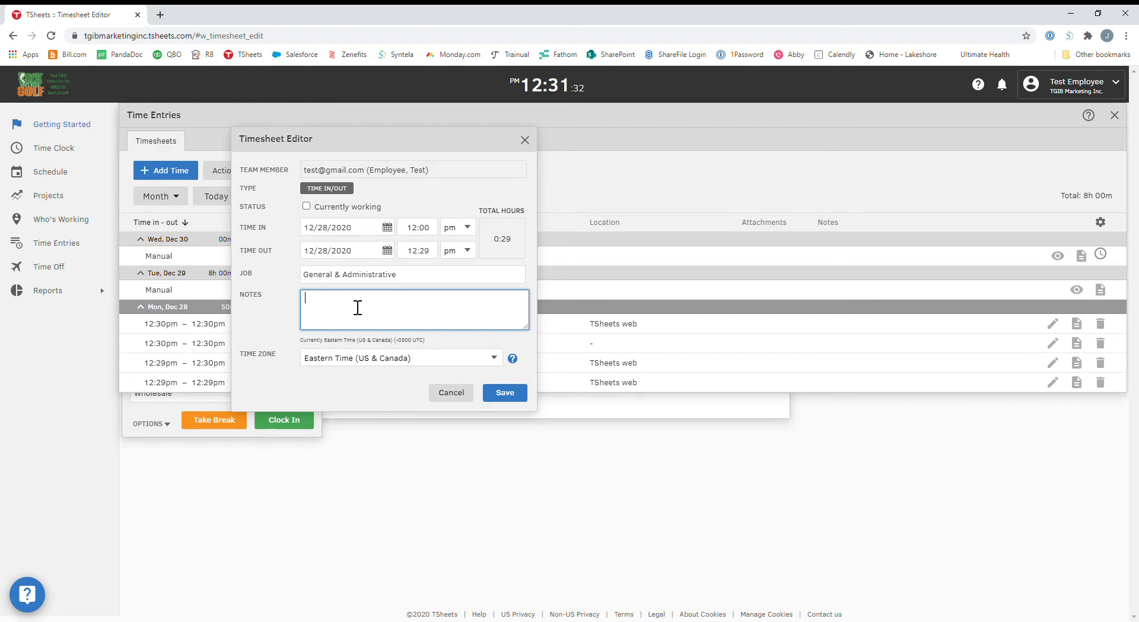
{"action": "type", "text": "forgot to clock in"}
{"action": "left_click", "coordinate": [506, 393]}
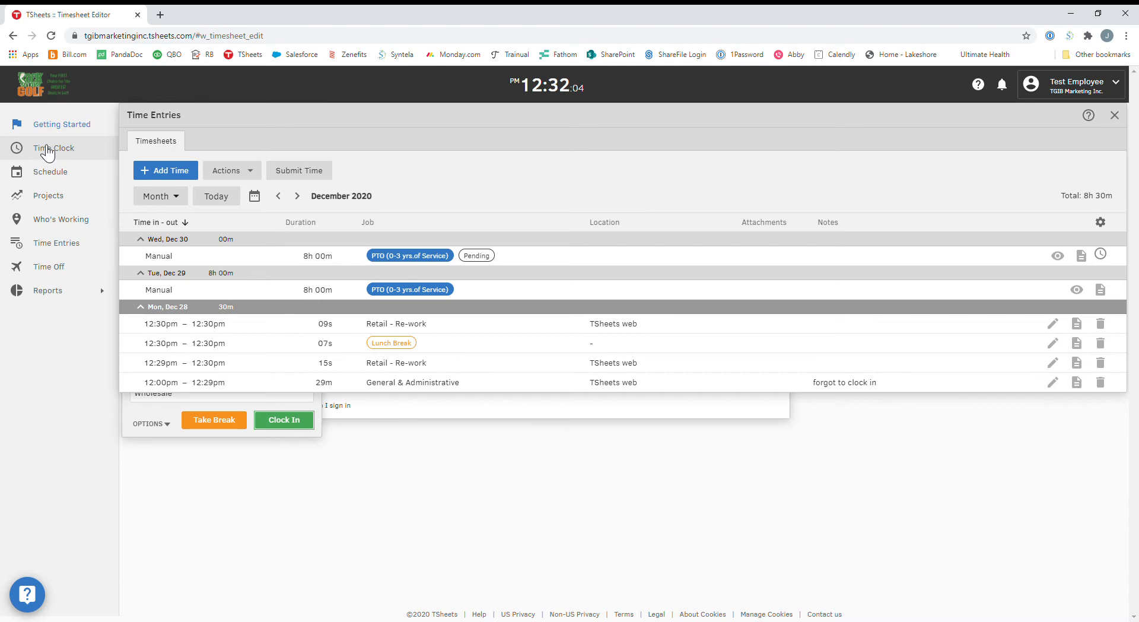
Start a new manual time entry of type Duration dated 01/01/2021.
{"action": "left_click", "coordinate": [178, 176]}
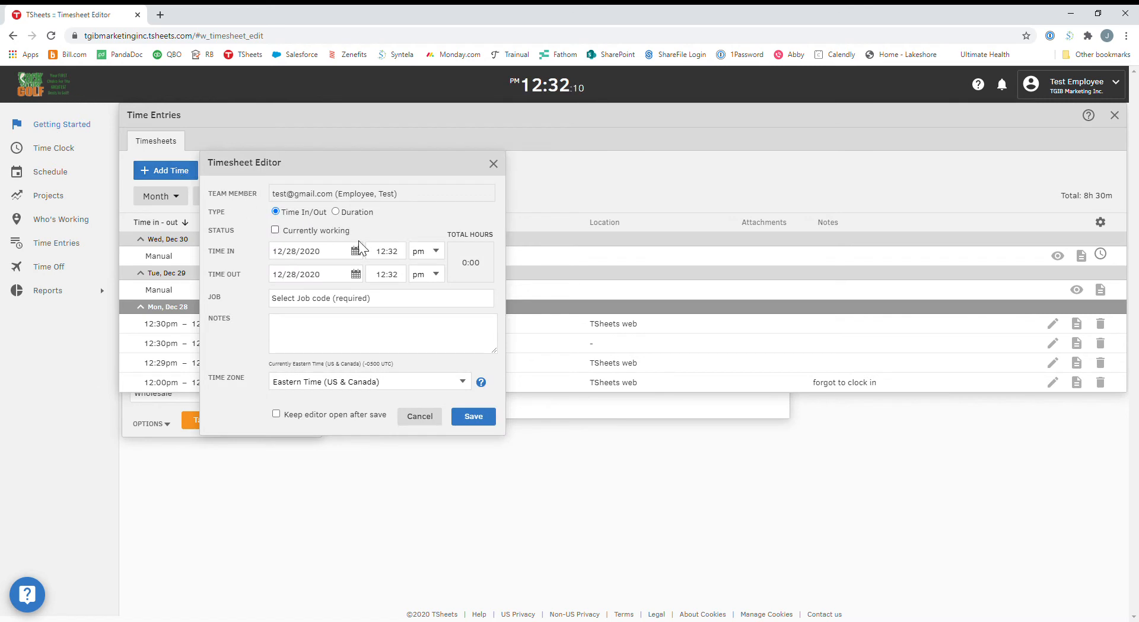
{"action": "left_click", "coordinate": [336, 212]}
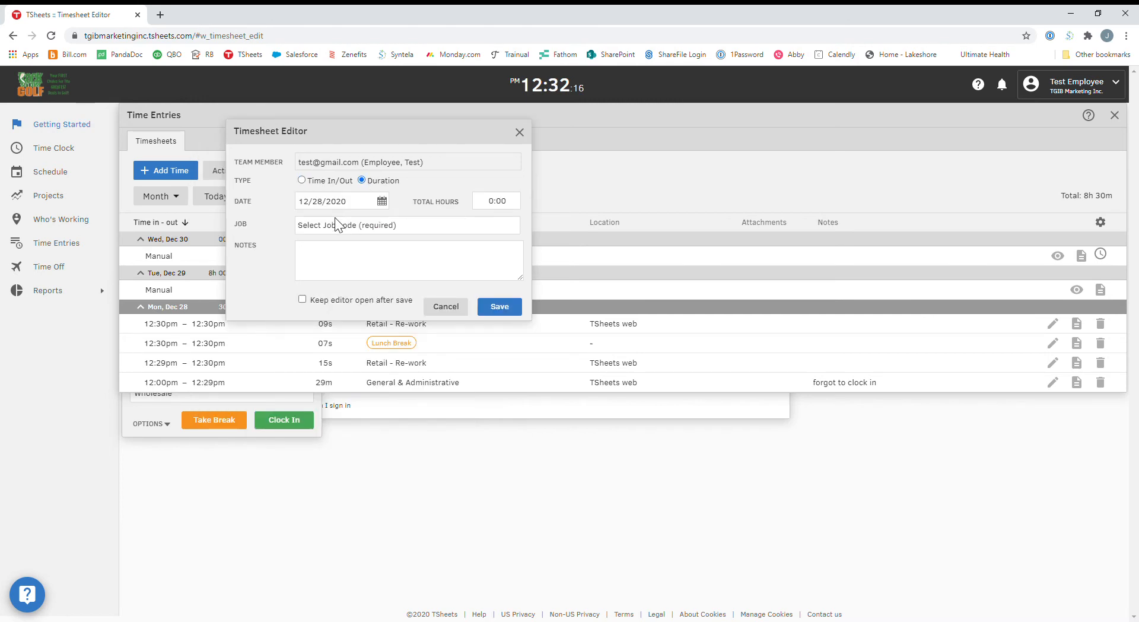
{"action": "left_click", "coordinate": [382, 201]}
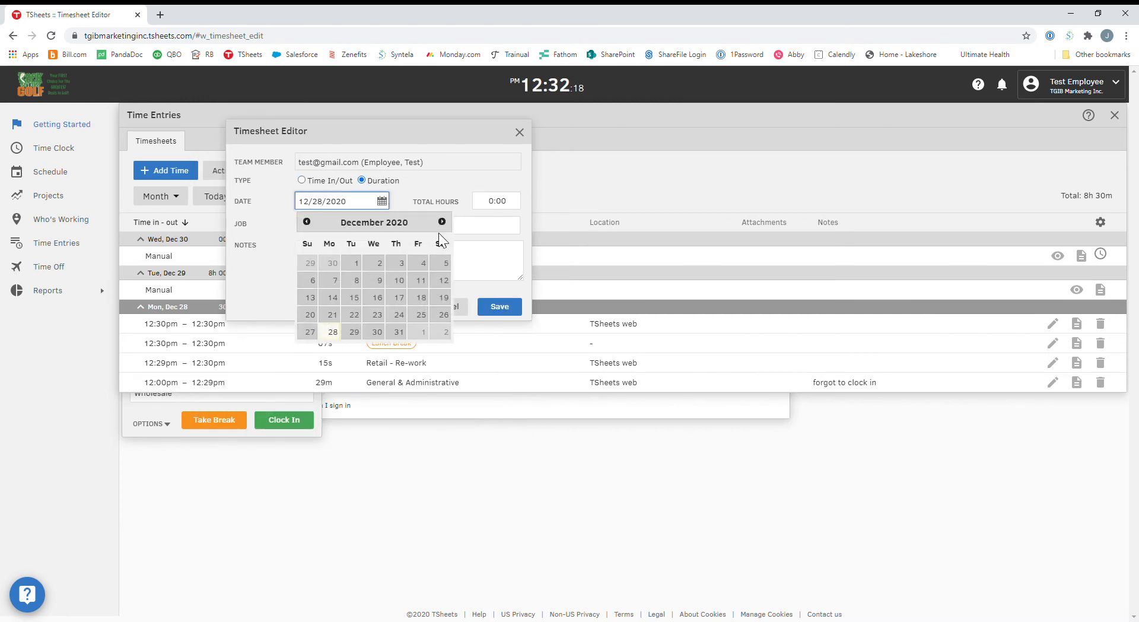
{"action": "left_click", "coordinate": [424, 332]}
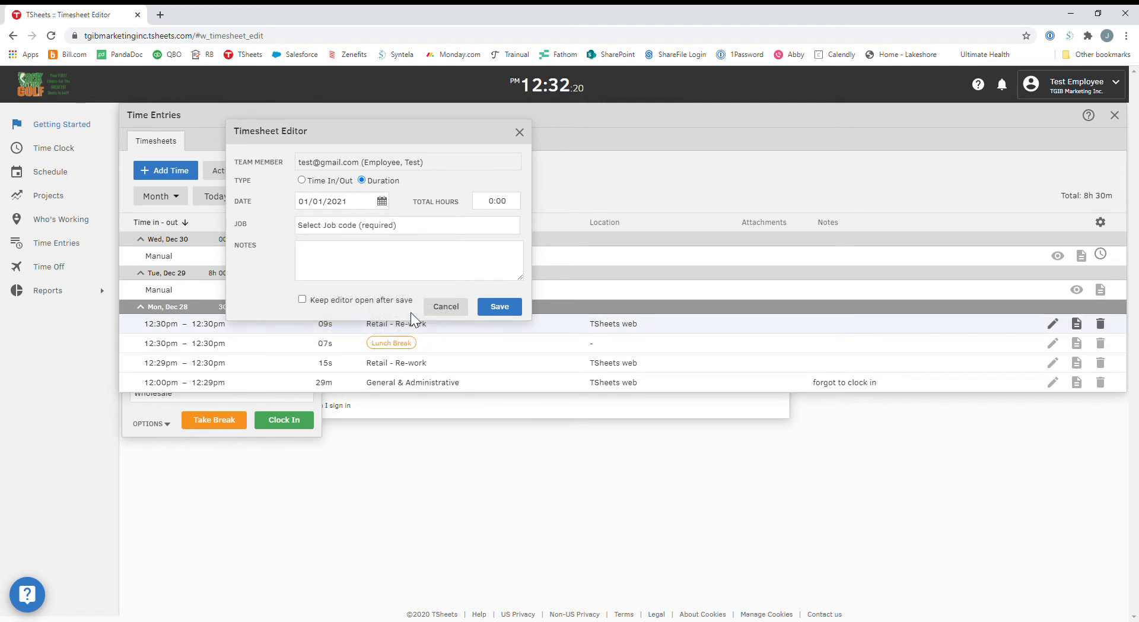
Set the new entry's total hours to 8:00 and its job to Holiday, and save it.
{"action": "left_click", "coordinate": [498, 210]}
{"action": "key", "text": "BackSpace"}
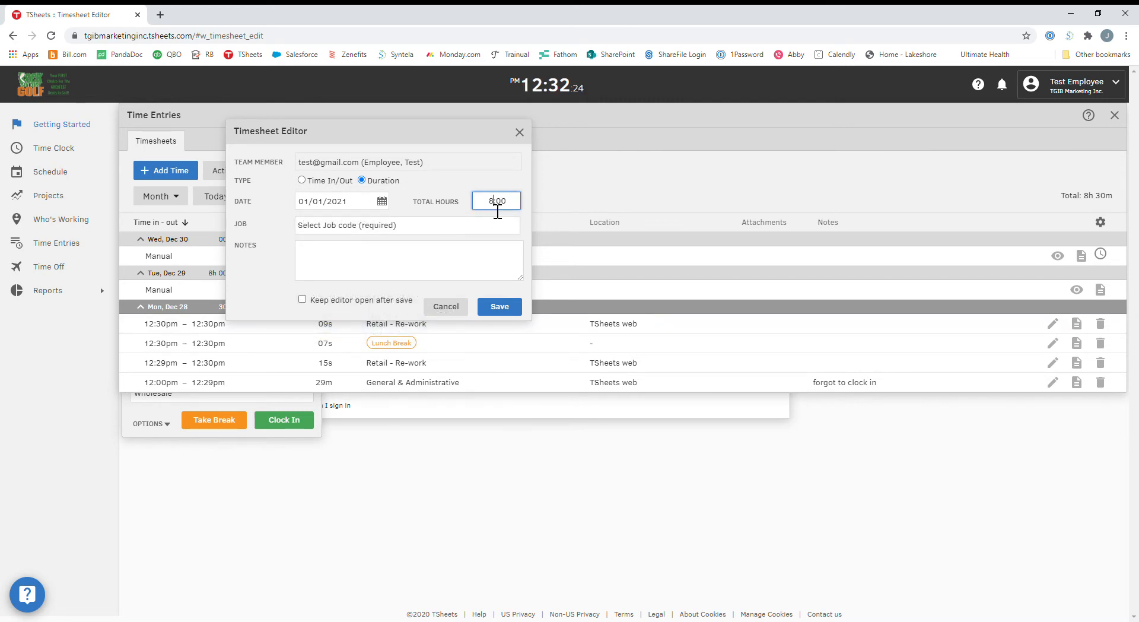
{"action": "left_click", "coordinate": [359, 227]}
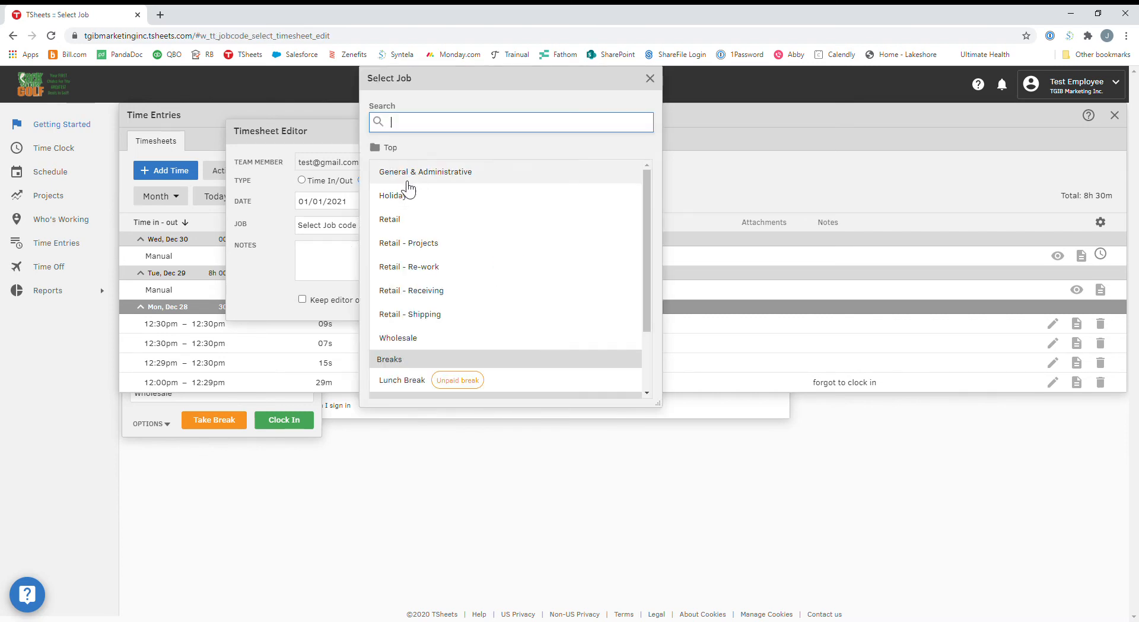
{"action": "left_click", "coordinate": [395, 192]}
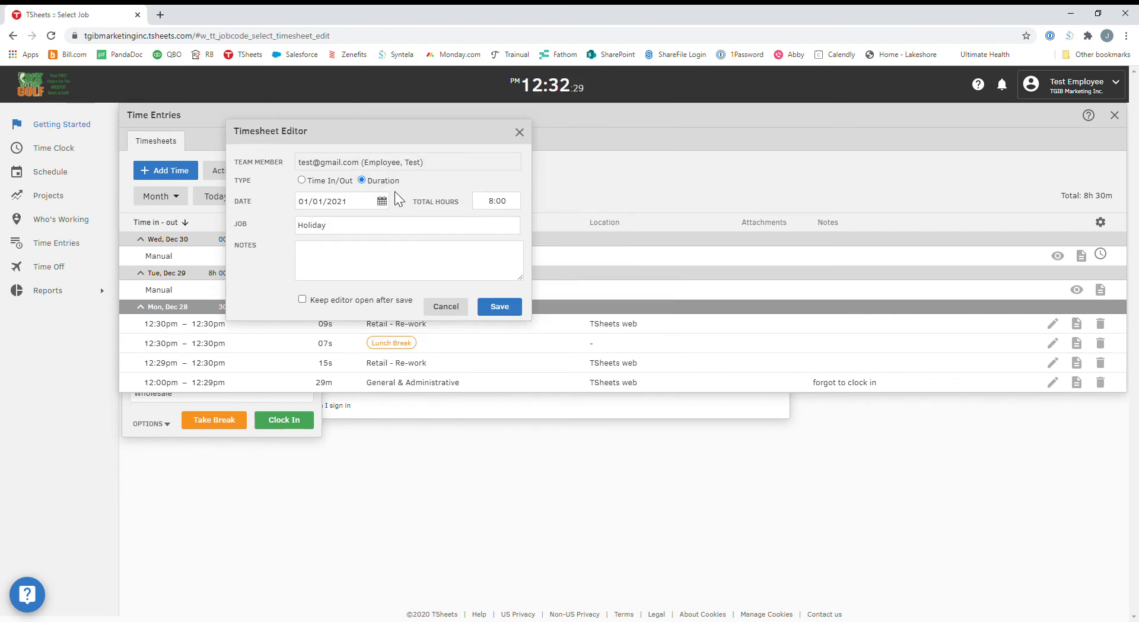
{"action": "left_click", "coordinate": [506, 309]}
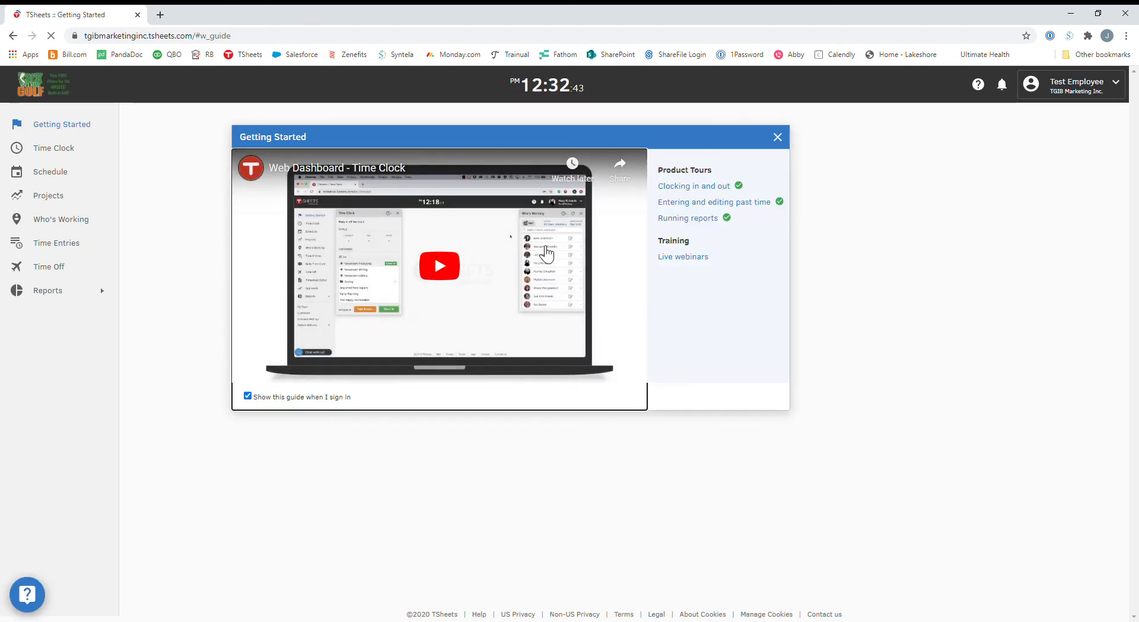
Check the time entries for January 2021 and return to December 2020.
{"action": "left_click", "coordinate": [79, 243]}
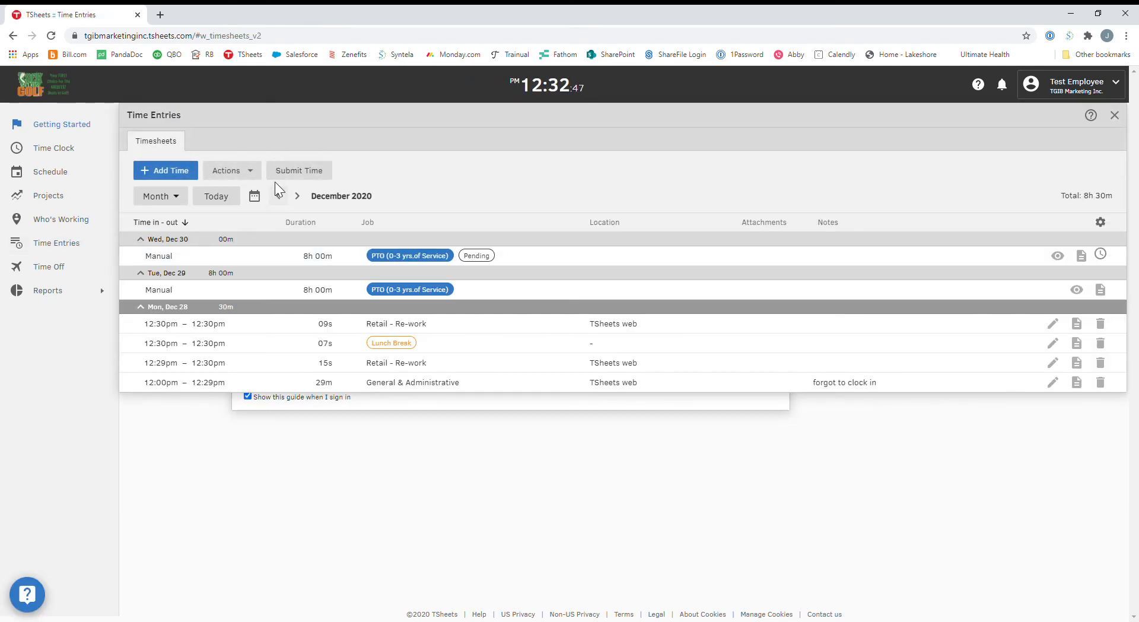
{"action": "left_click", "coordinate": [298, 199]}
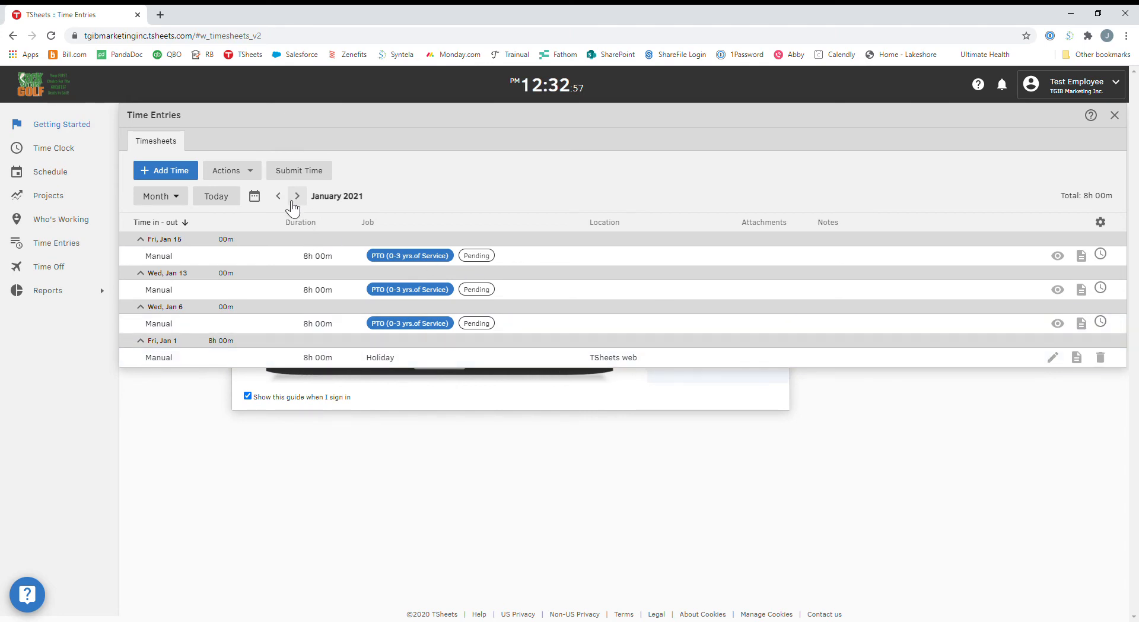
{"action": "left_click", "coordinate": [280, 196]}
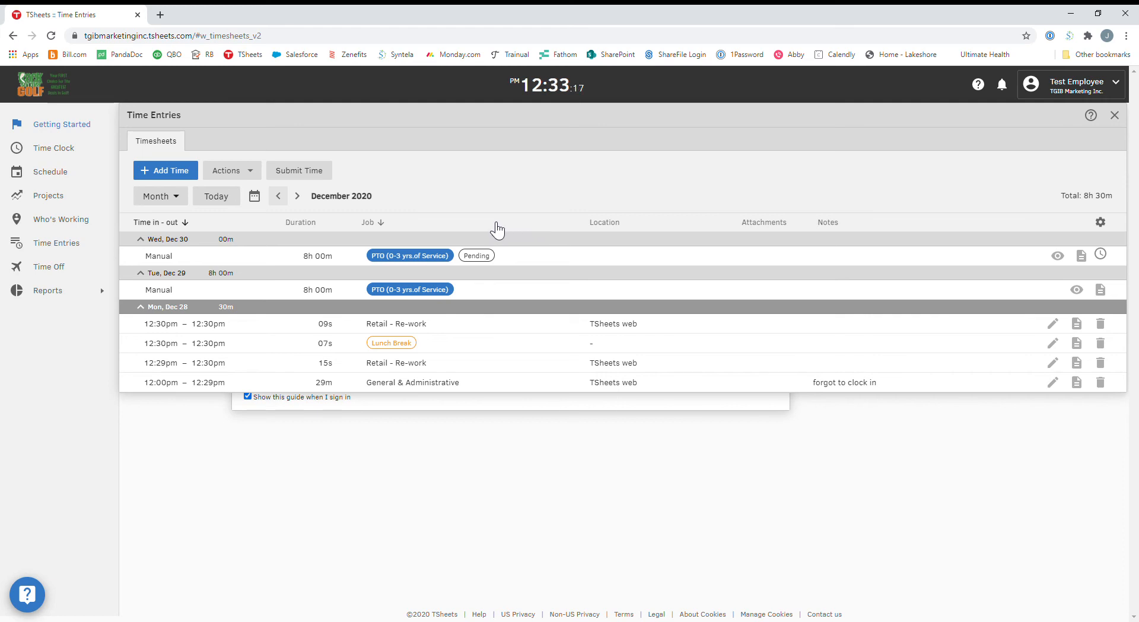
Submit the week's timesheets through Saturday, January 2, 2021, and close the submission dialog.
{"action": "left_click", "coordinate": [293, 175]}
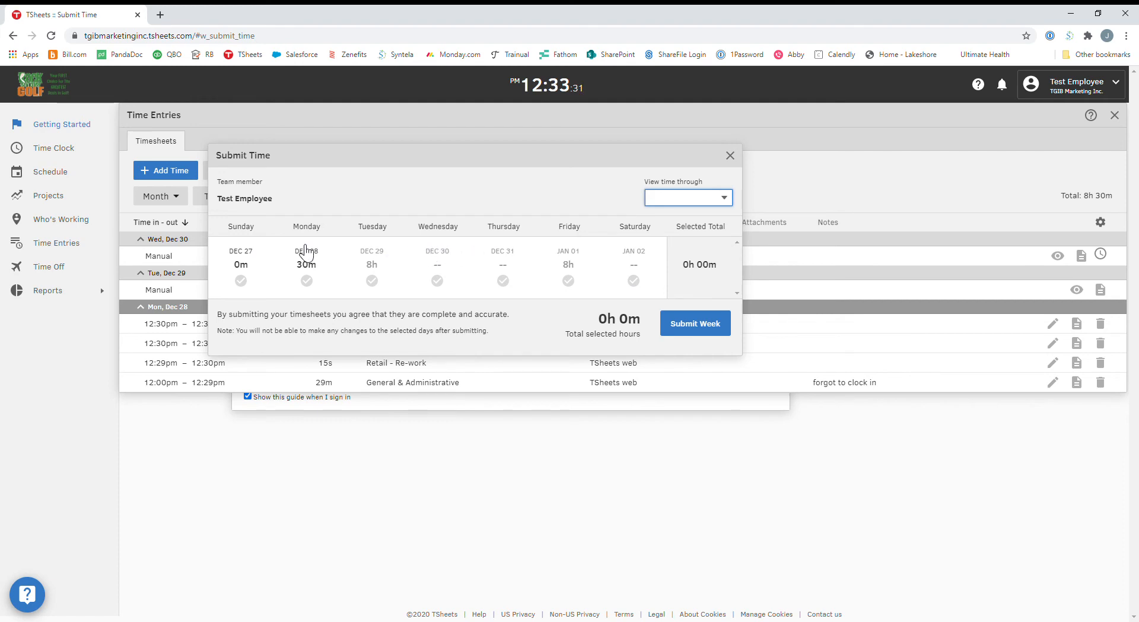
{"action": "left_click", "coordinate": [642, 284]}
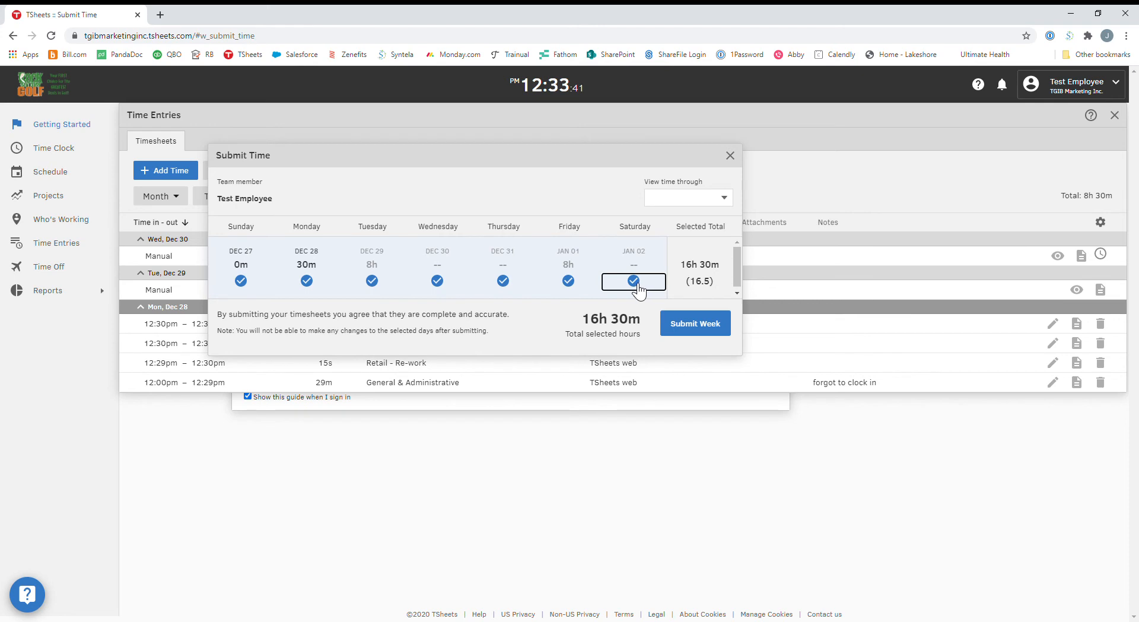
{"action": "left_click", "coordinate": [699, 324]}
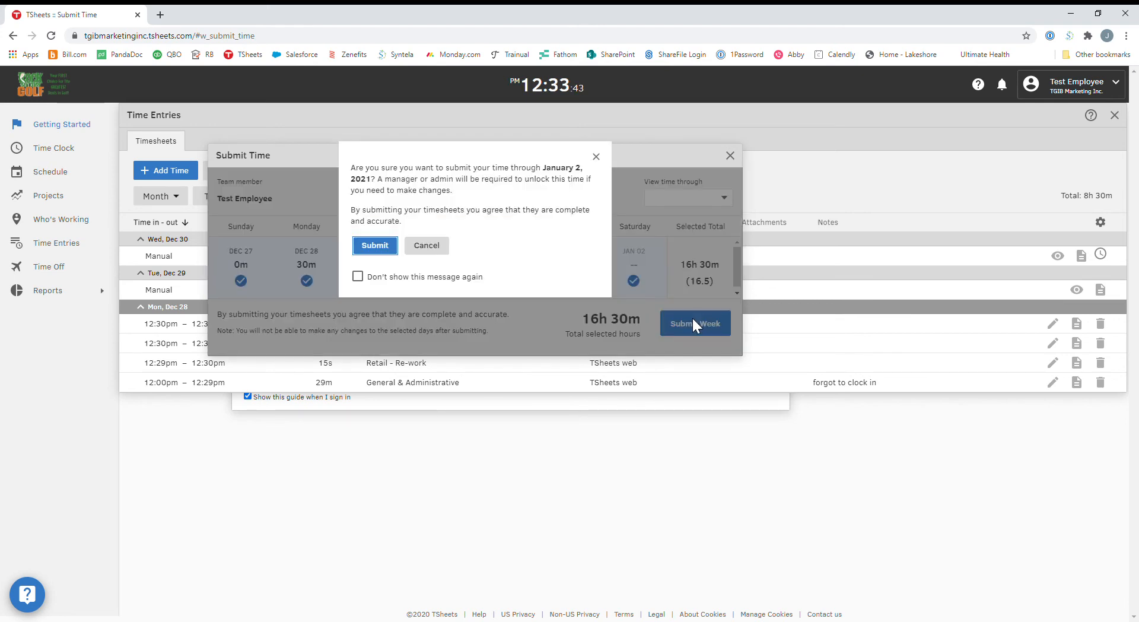
{"action": "left_click", "coordinate": [375, 246]}
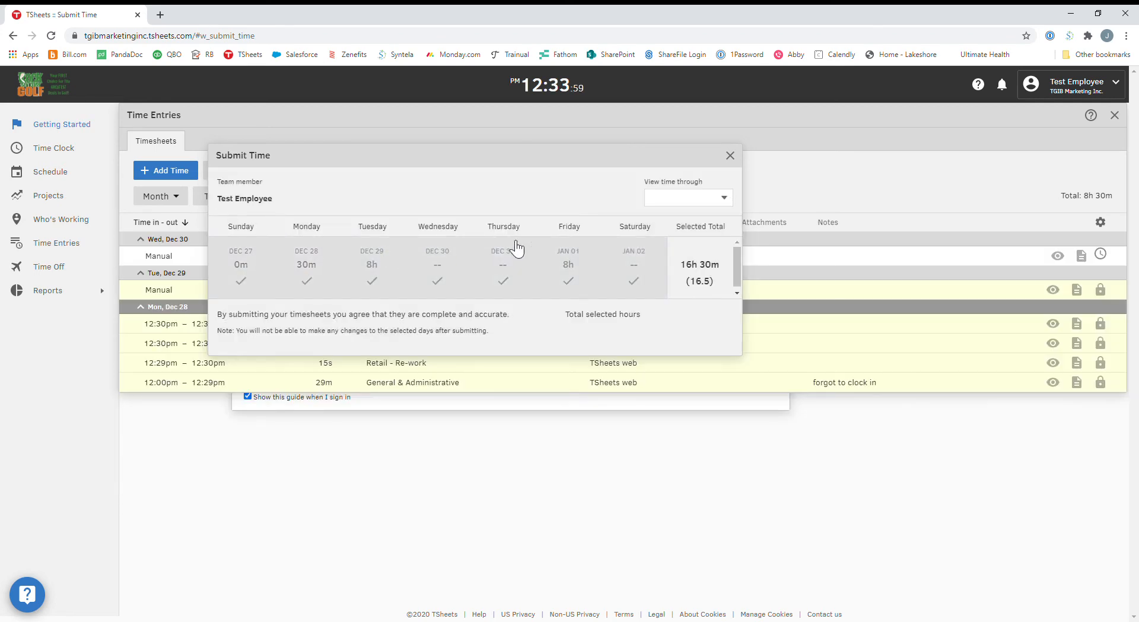
{"action": "left_click", "coordinate": [730, 156]}
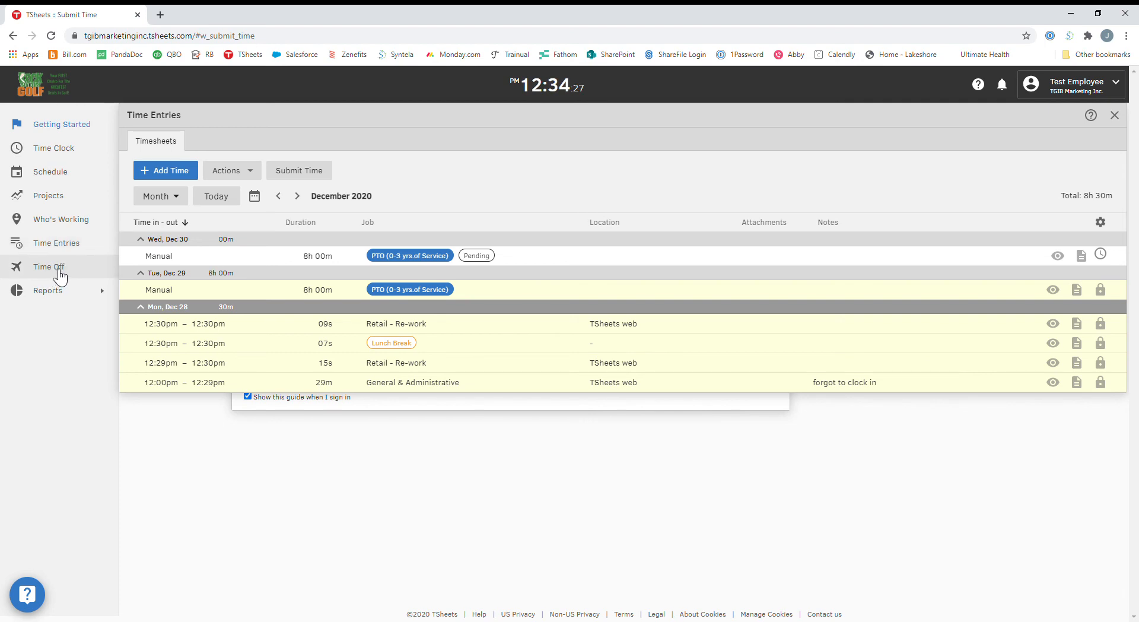
Start a time off request with code PTO (0-3 yrs.of Service) for 1/4/2021.
{"action": "left_click", "coordinate": [62, 274]}
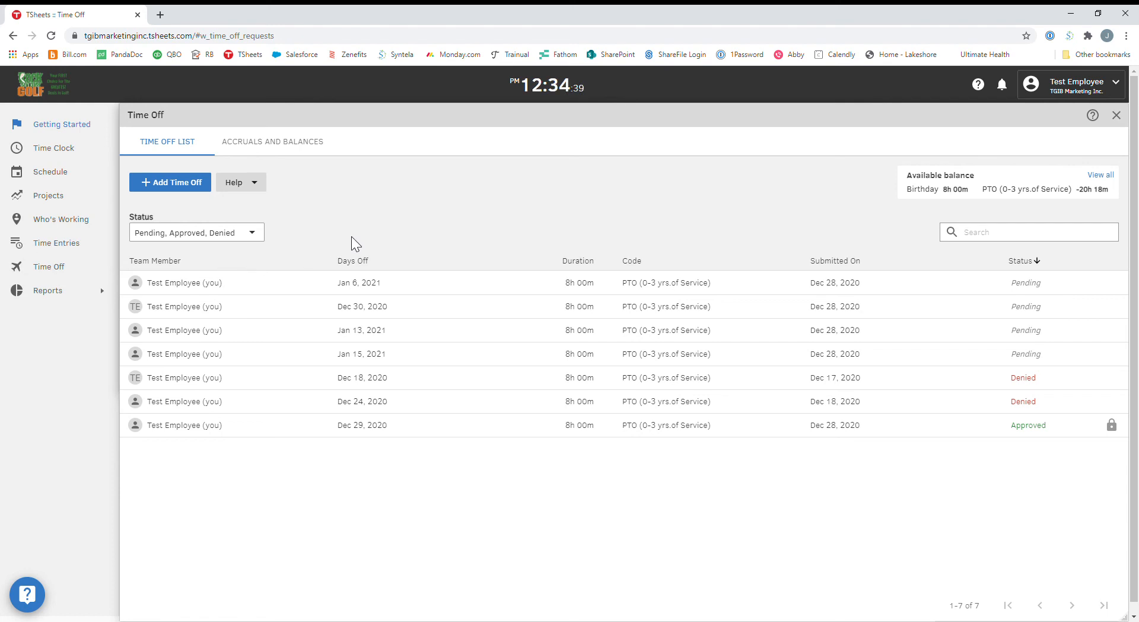
{"action": "left_click", "coordinate": [163, 190]}
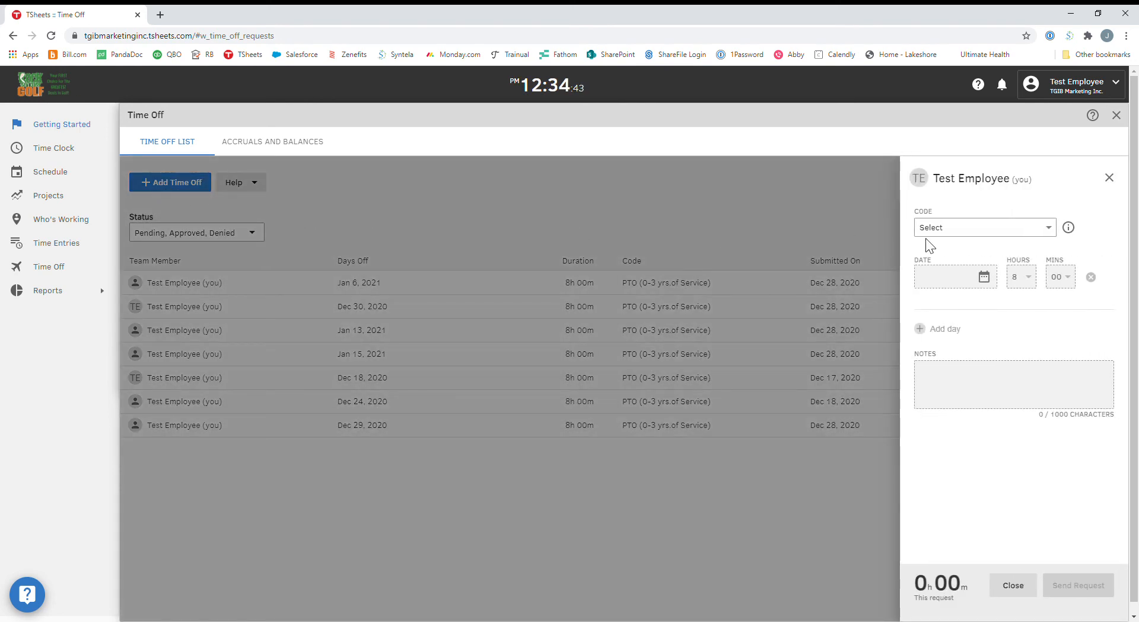
{"action": "left_click", "coordinate": [1043, 229]}
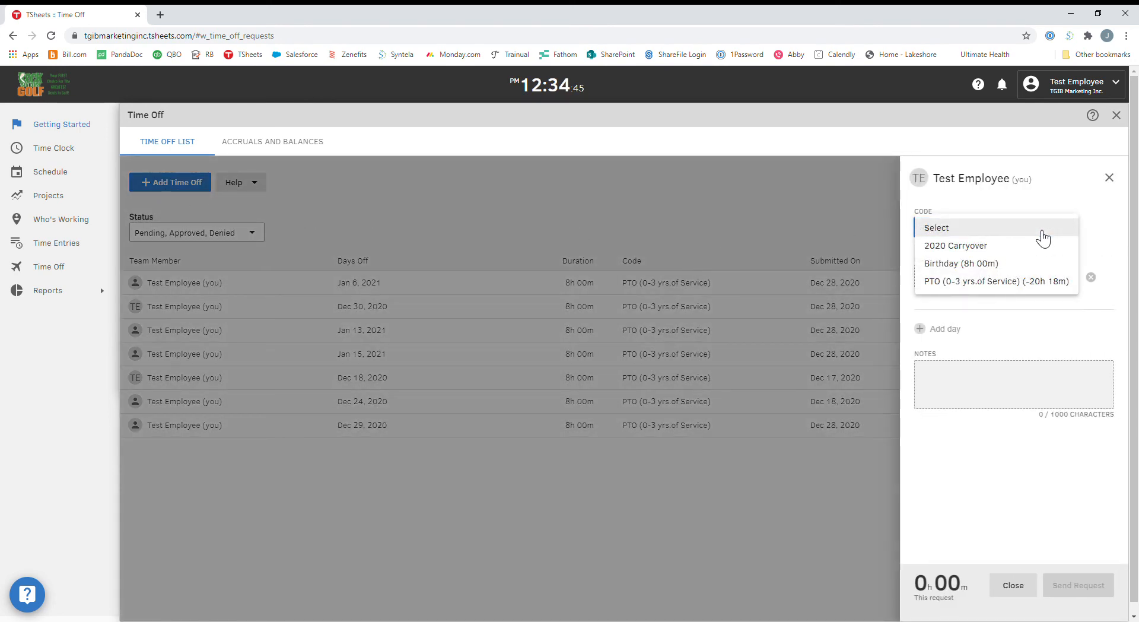
{"action": "left_click", "coordinate": [958, 284]}
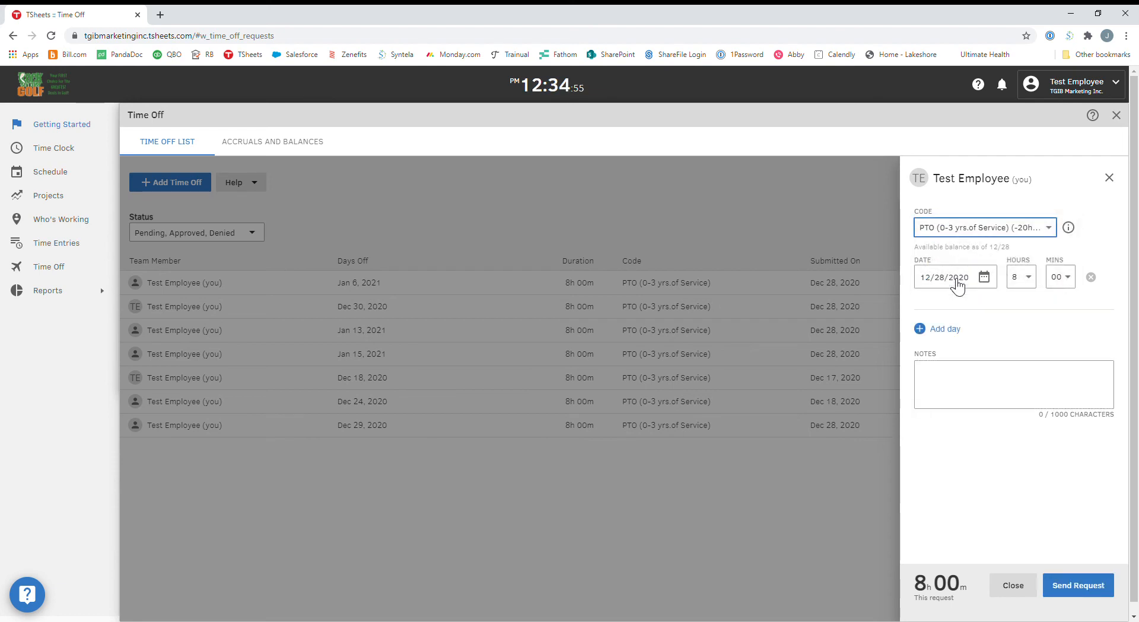
{"action": "left_click", "coordinate": [984, 277]}
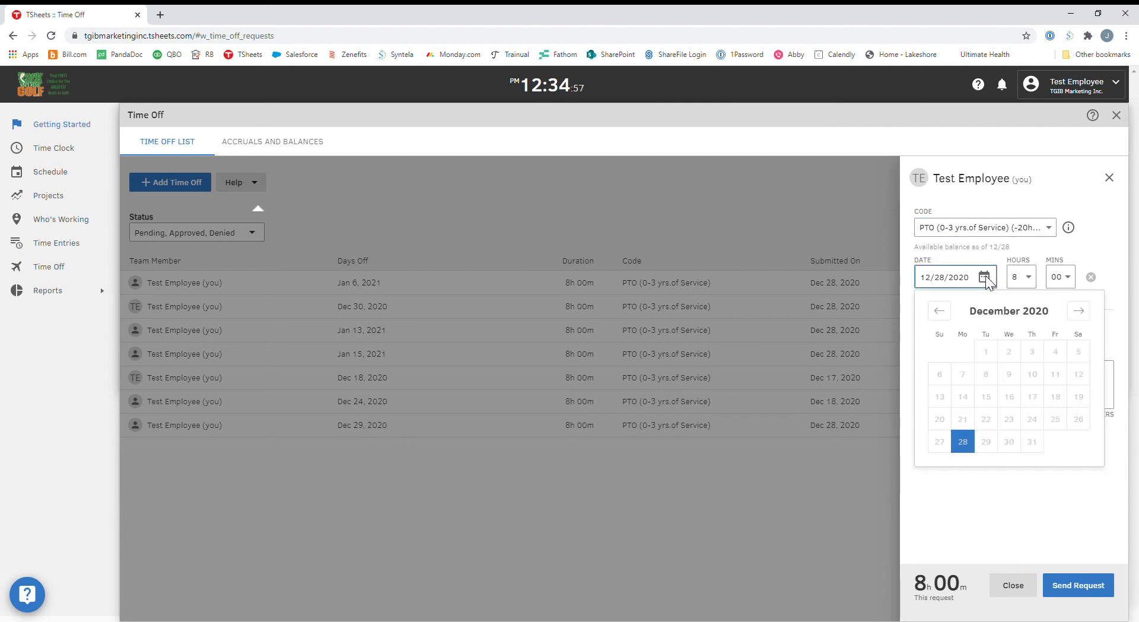
{"action": "left_click", "coordinate": [1080, 312]}
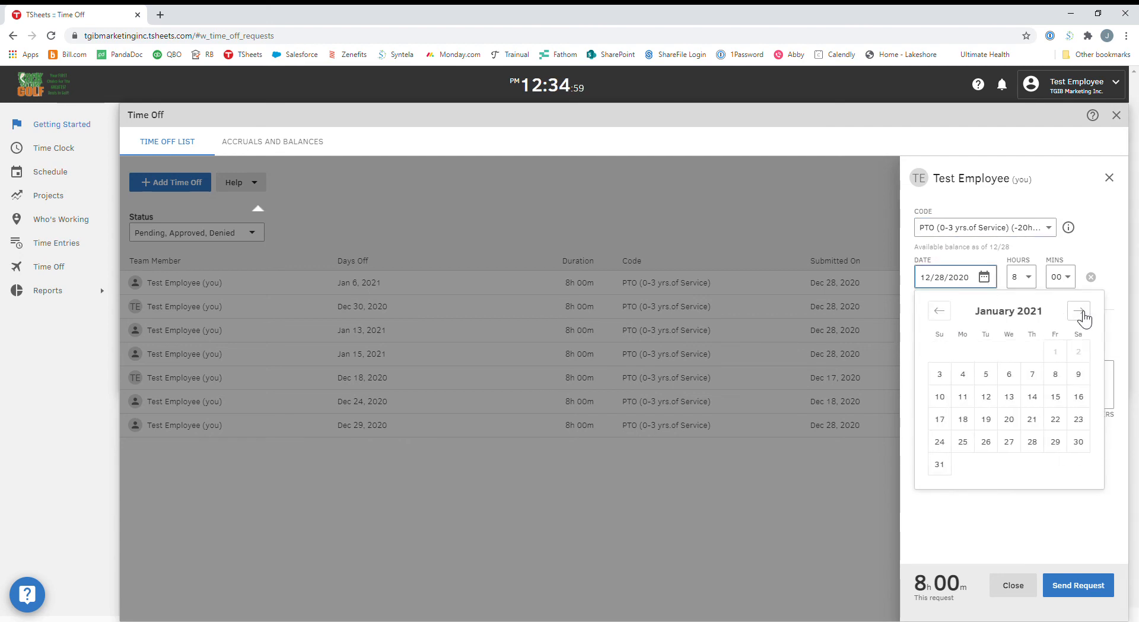
{"action": "left_click", "coordinate": [970, 377]}
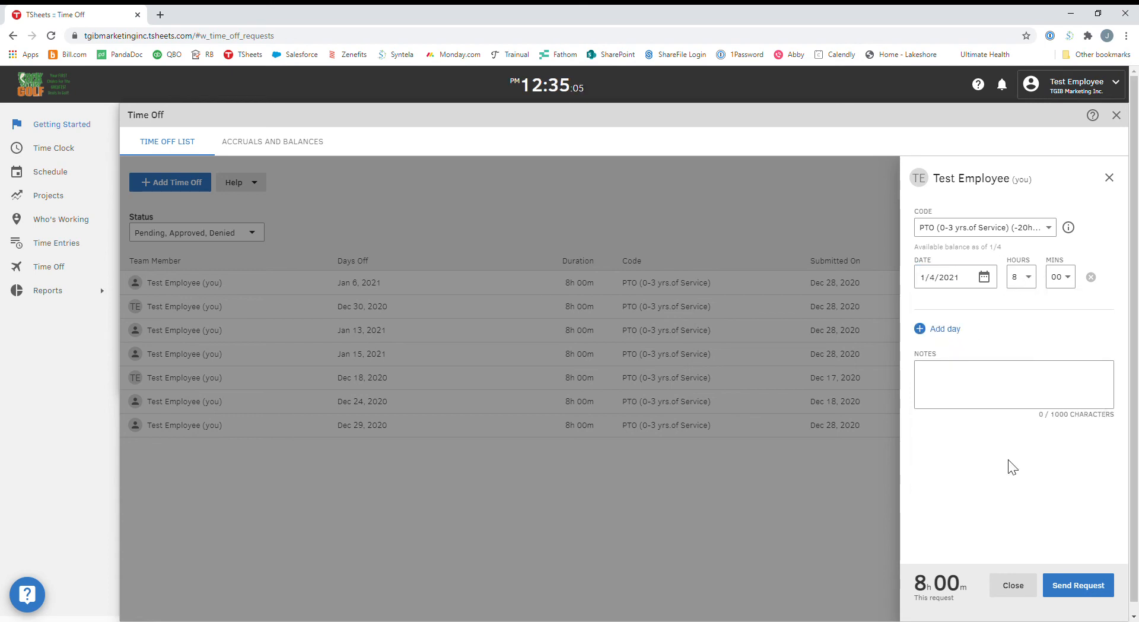
Send the 8-hour PTO (0-3 yrs.of Service) time off request for 1/4/2021.
{"action": "left_click", "coordinate": [1092, 589]}
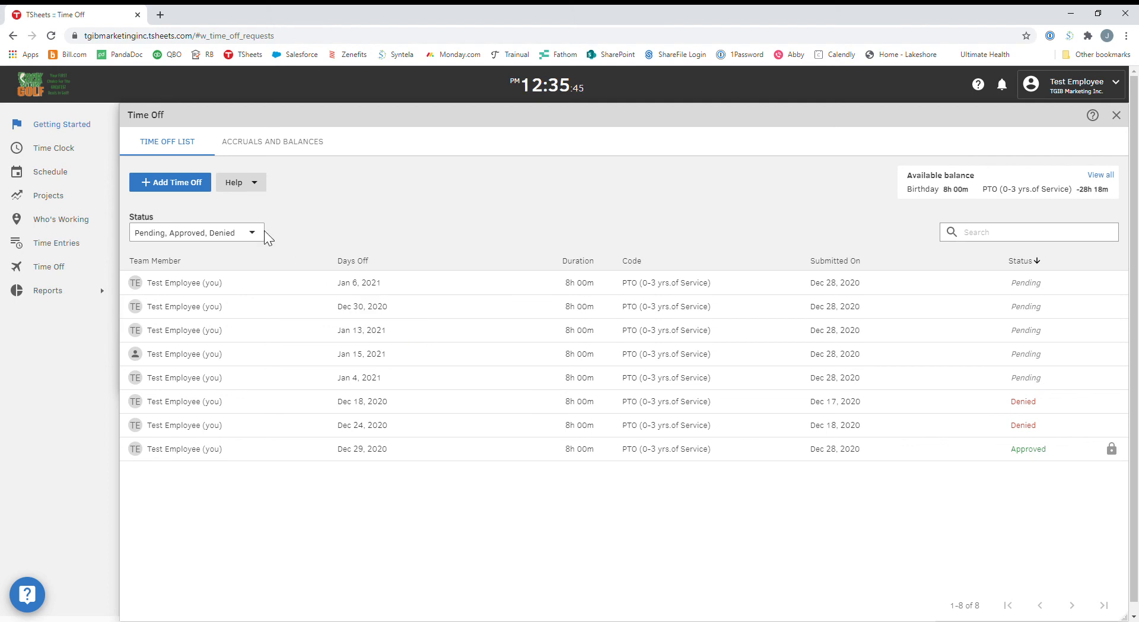
Display the accruals and balances for the time off code PTO (0-3 yrs.of Service).
{"action": "left_click", "coordinate": [268, 145]}
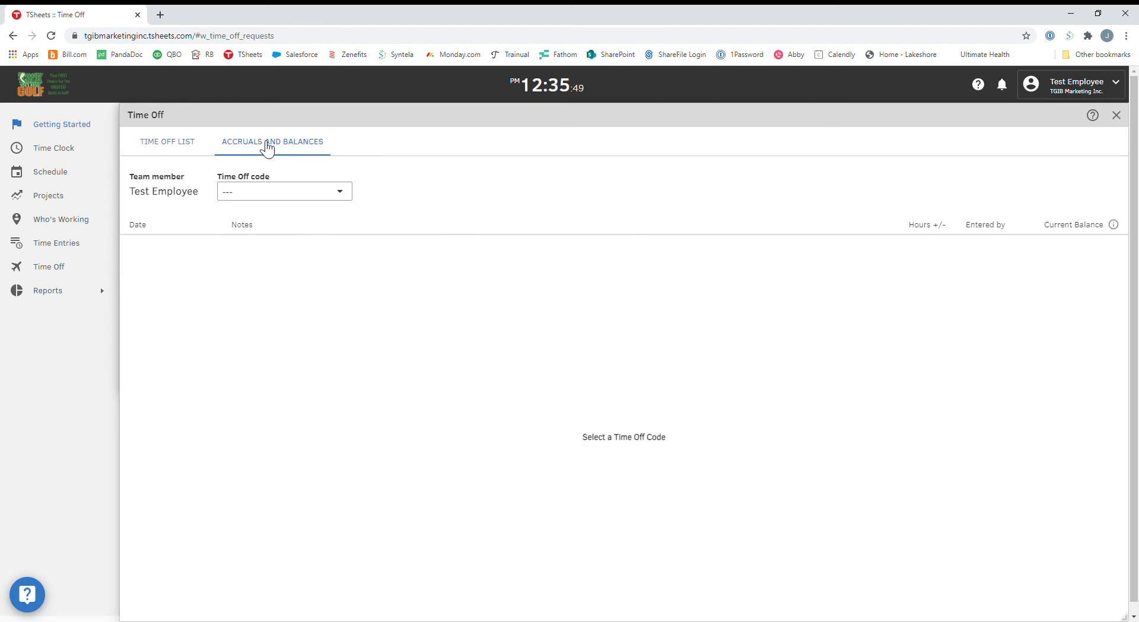
{"action": "left_click", "coordinate": [348, 192]}
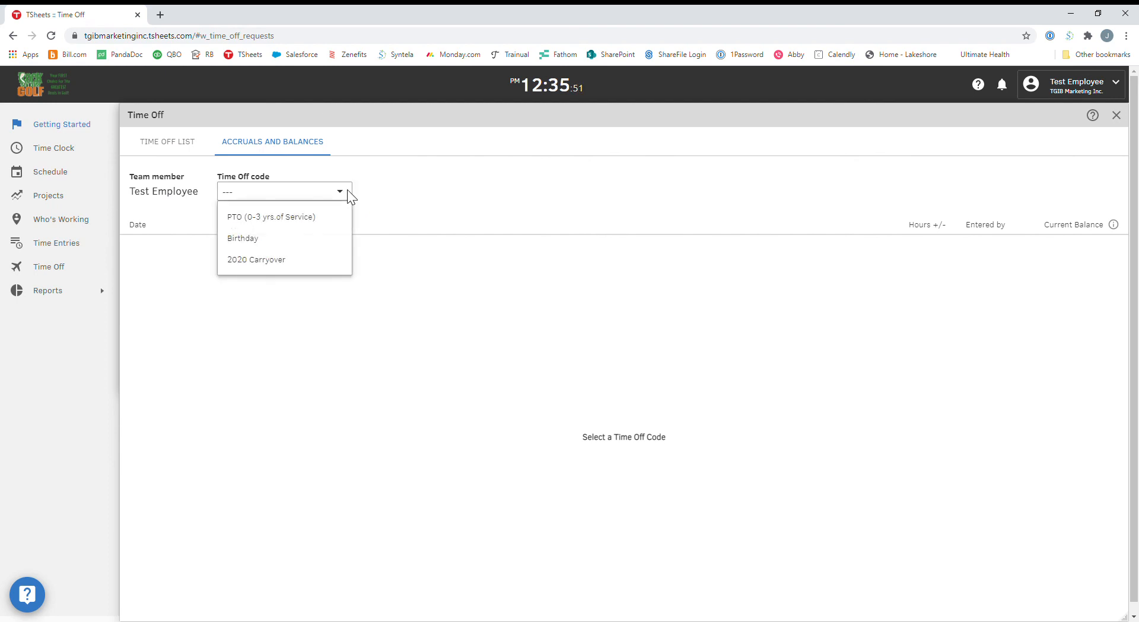
{"action": "left_click", "coordinate": [308, 219]}
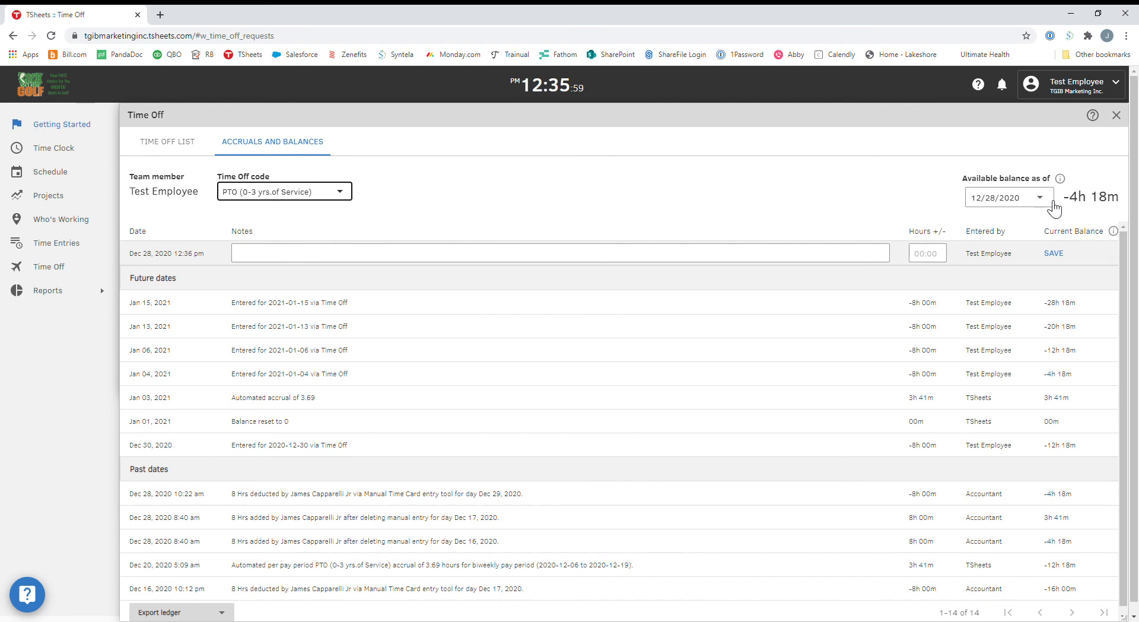
Examine the available PTO balance as of 12/28/2020 and the ledger's future and past date entries.
{"action": "left_click", "coordinate": [1039, 199]}
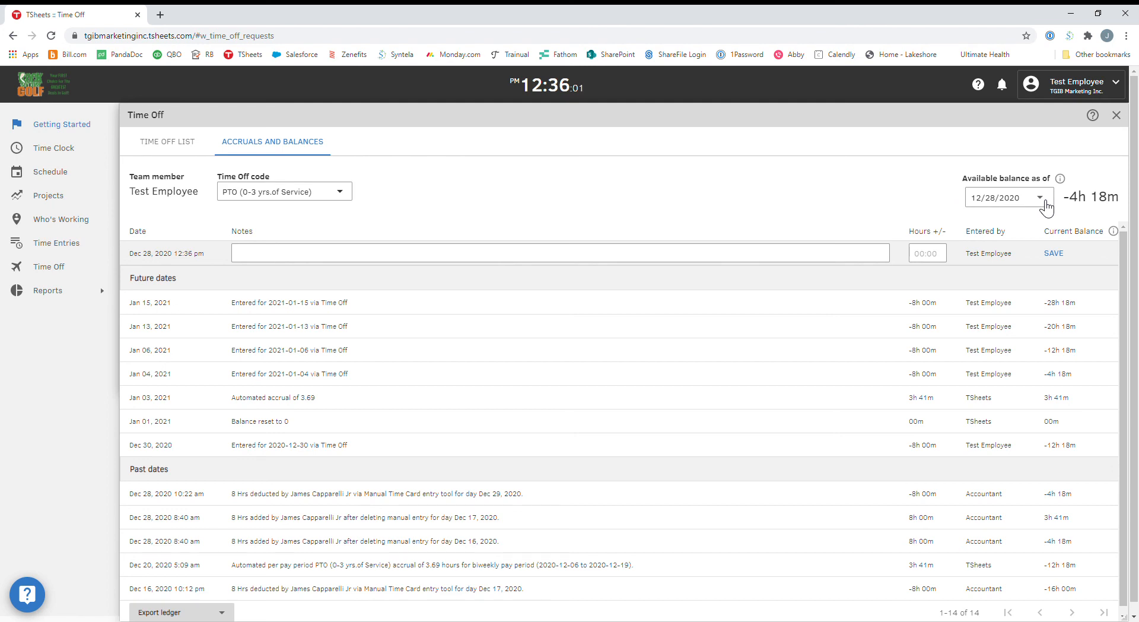
{"action": "left_click", "coordinate": [1042, 199]}
{"action": "left_click_drag", "start_coordinate": [1067, 198], "coordinate": [1117, 206]}
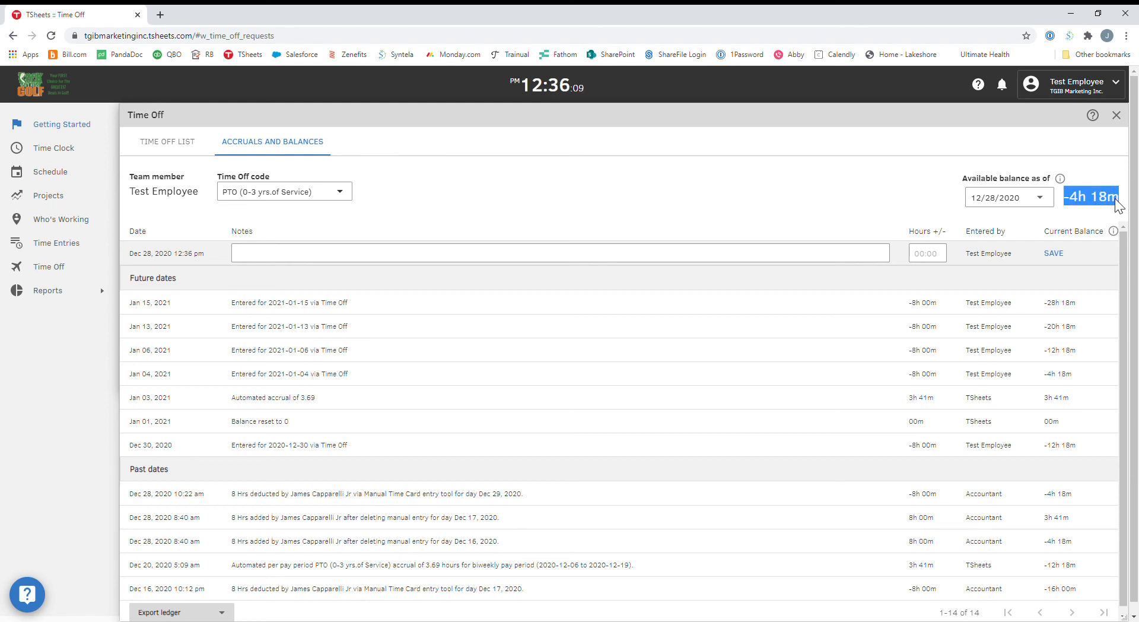
{"action": "left_click_drag", "start_coordinate": [1065, 198], "coordinate": [1117, 204]}
{"action": "left_click", "coordinate": [1073, 197]}
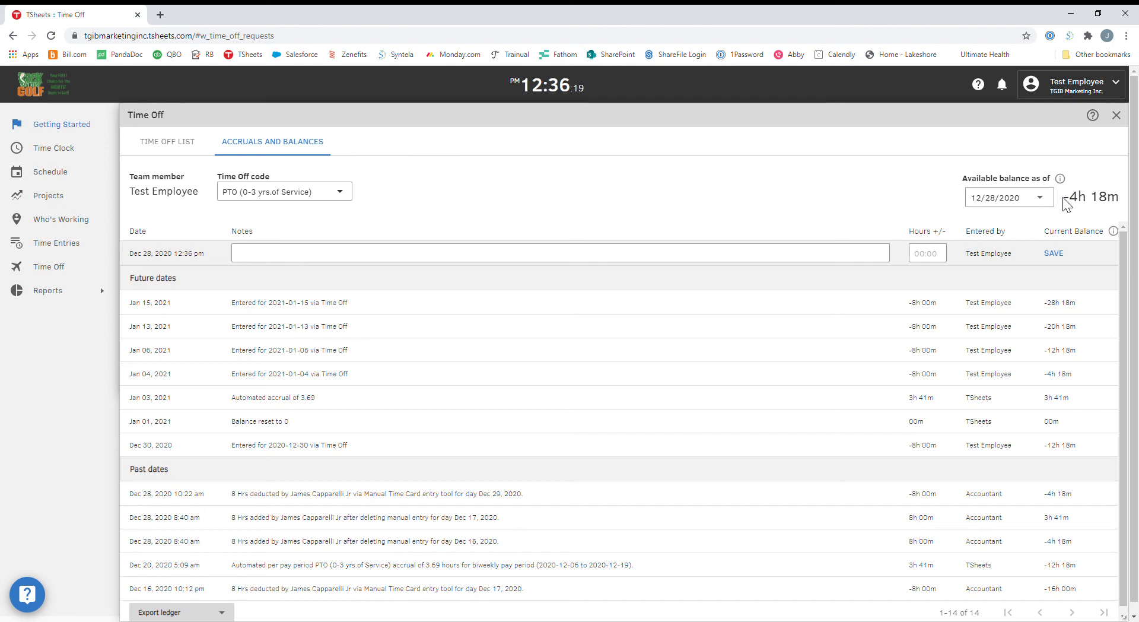
{"action": "left_click_drag", "start_coordinate": [1064, 197], "coordinate": [1076, 197]}
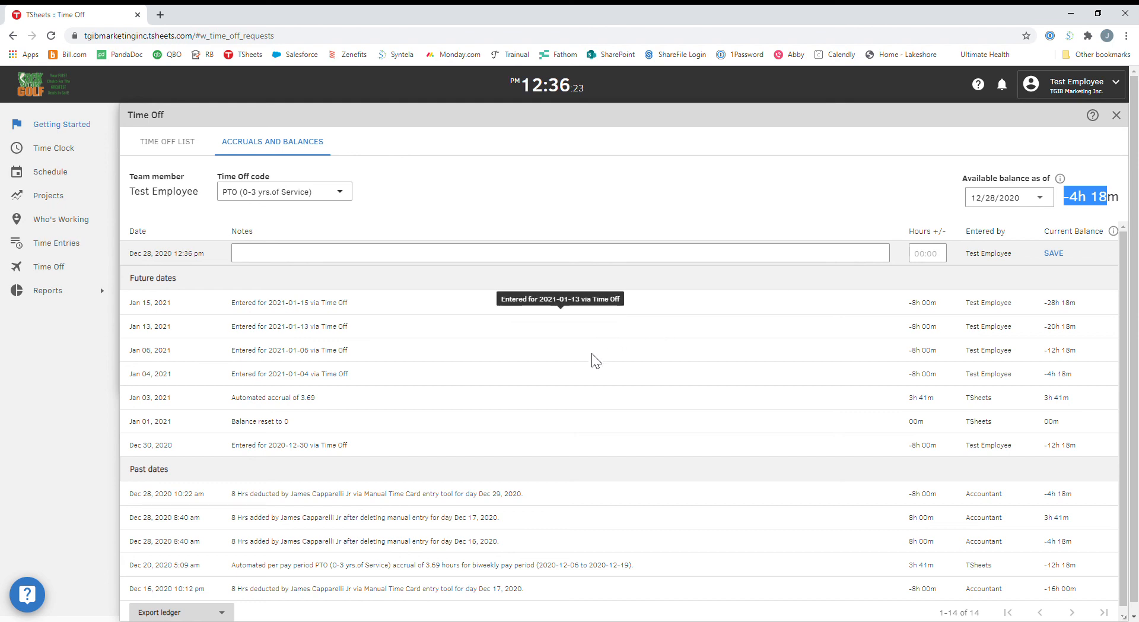
{"action": "scroll", "coordinate": [463, 439], "scroll_direction": "down", "scroll_amount": 1}
{"action": "scroll", "coordinate": [586, 460], "scroll_direction": "down", "scroll_amount": 1}
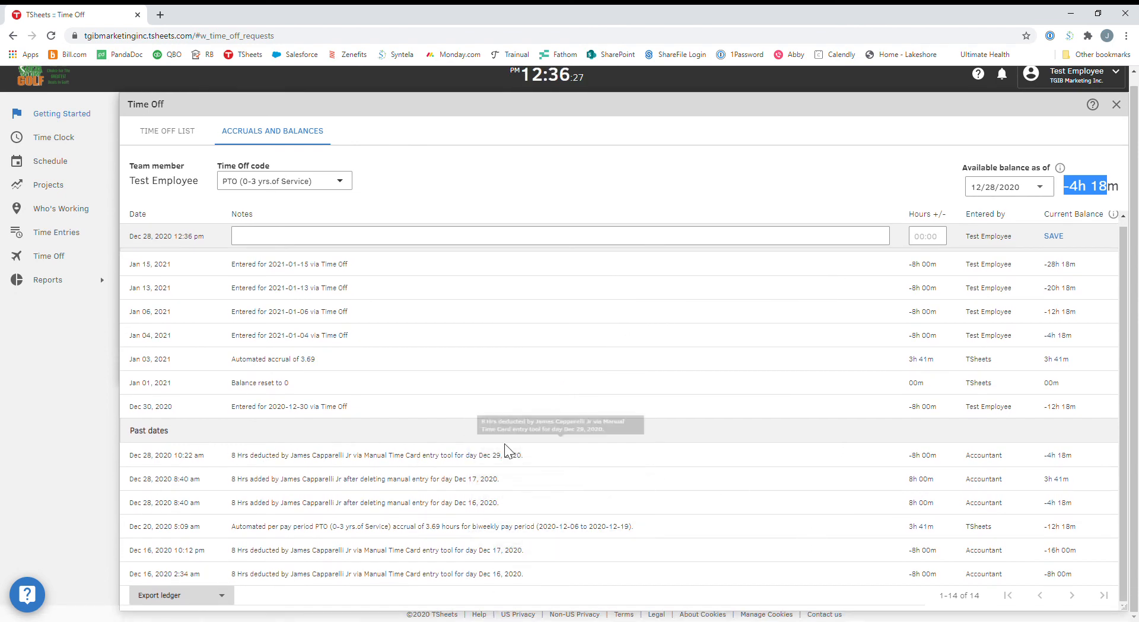
{"action": "scroll", "coordinate": [439, 563], "scroll_direction": "up", "scroll_amount": 1}
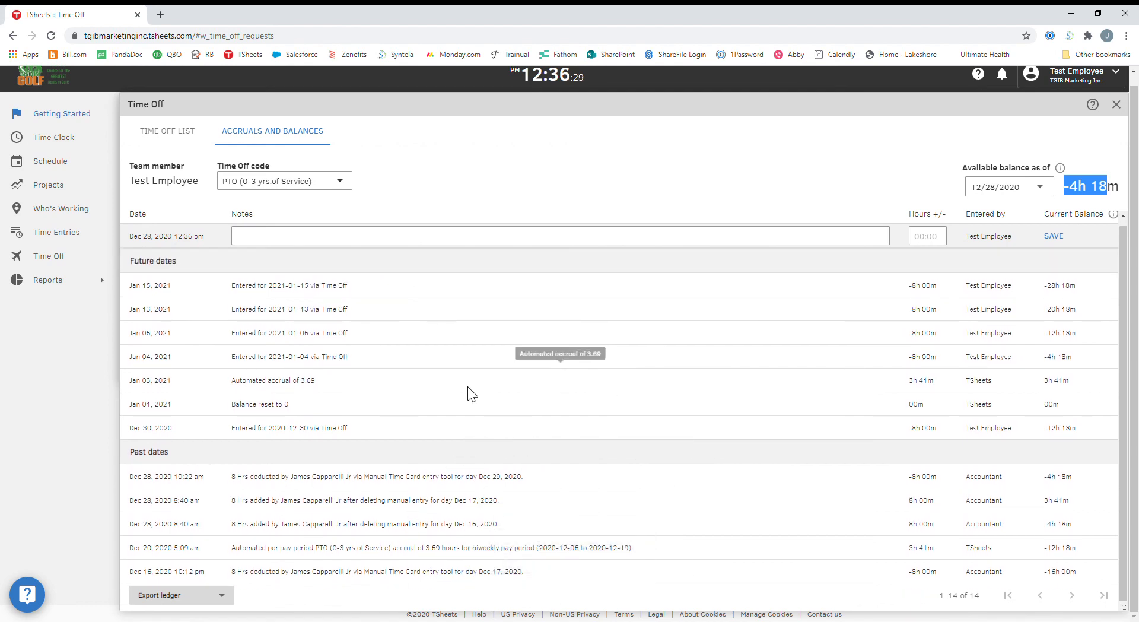
{"action": "scroll", "coordinate": [467, 386], "scroll_direction": "up", "scroll_amount": 1}
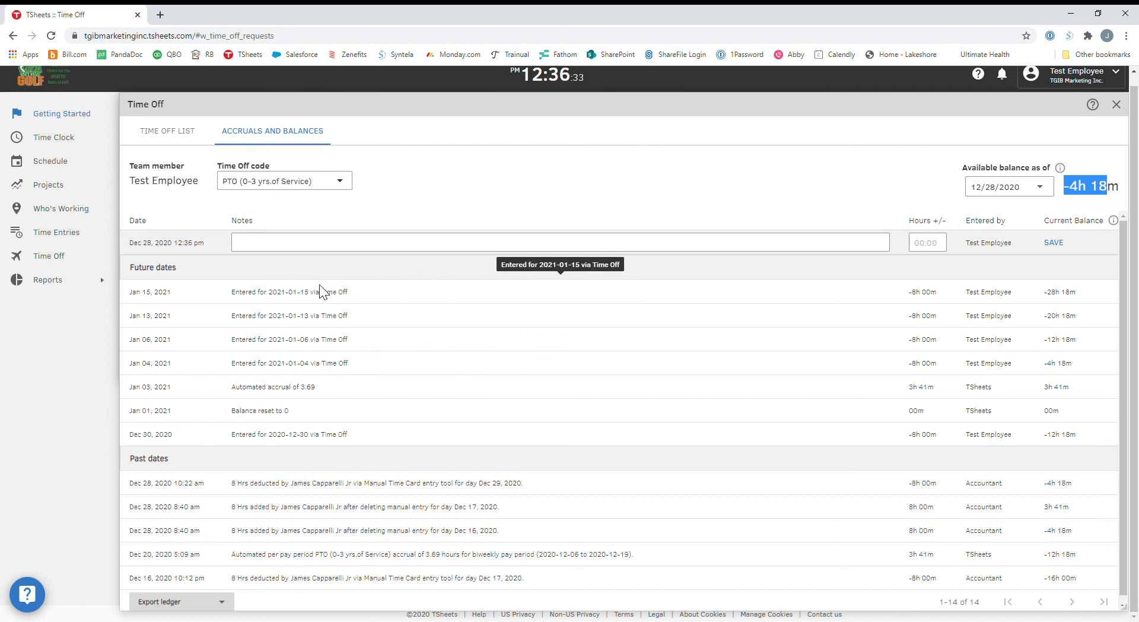
{"action": "scroll", "coordinate": [504, 347], "scroll_direction": "up", "scroll_amount": 1}
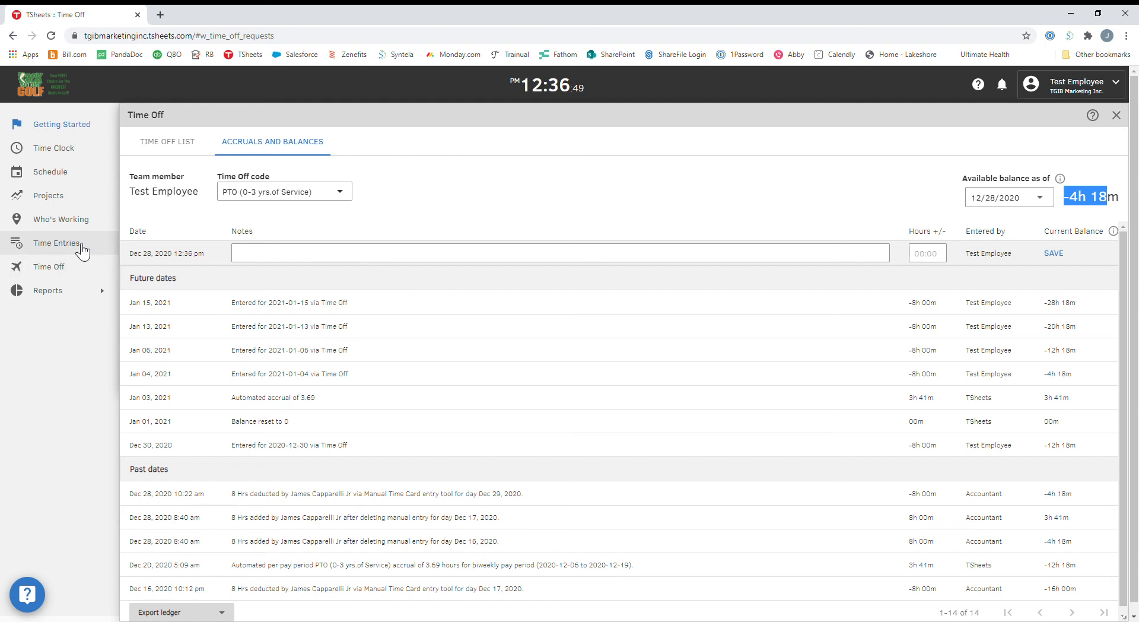
Check which reports are available, and return to the list of time off requests.
{"action": "mouse_move", "coordinate": [74, 293]}
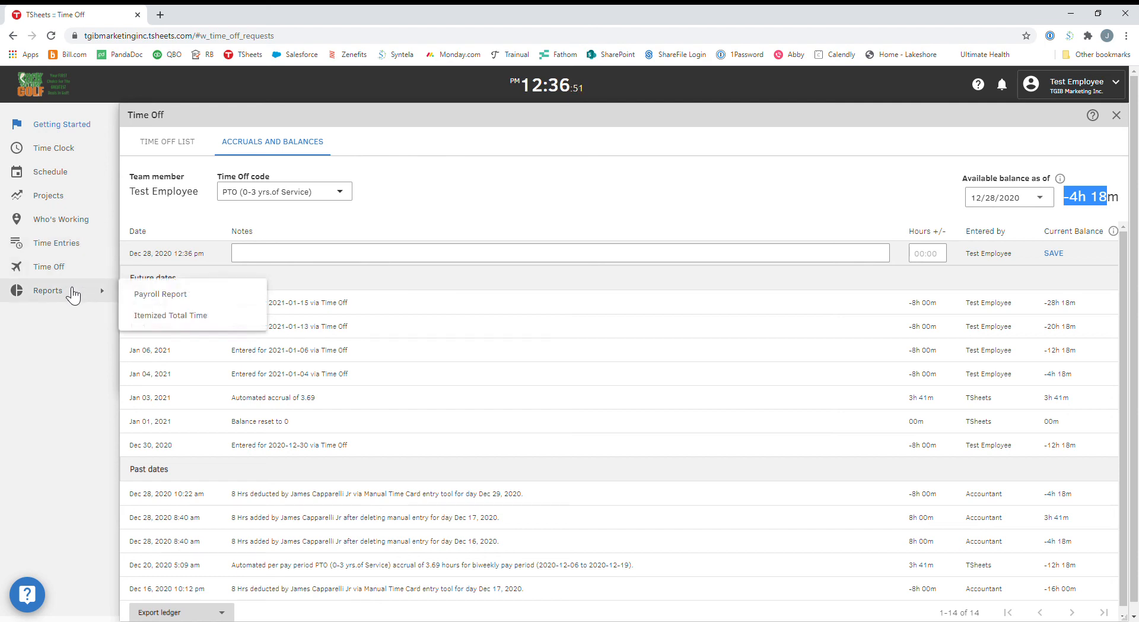
{"action": "left_click", "coordinate": [69, 288]}
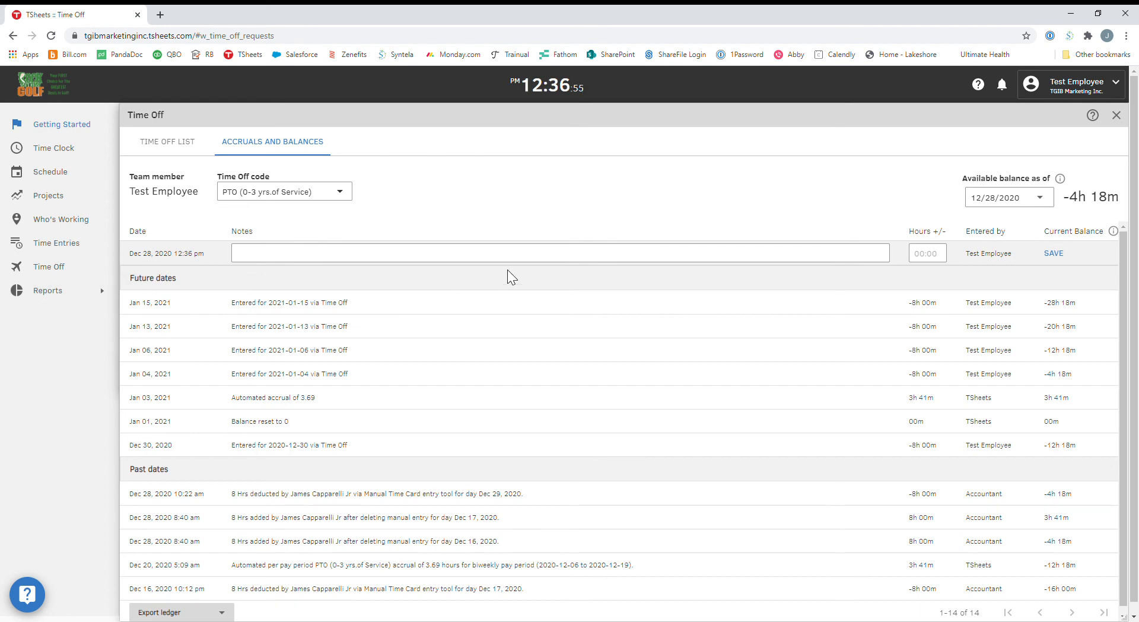
{"action": "left_click", "coordinate": [175, 144]}
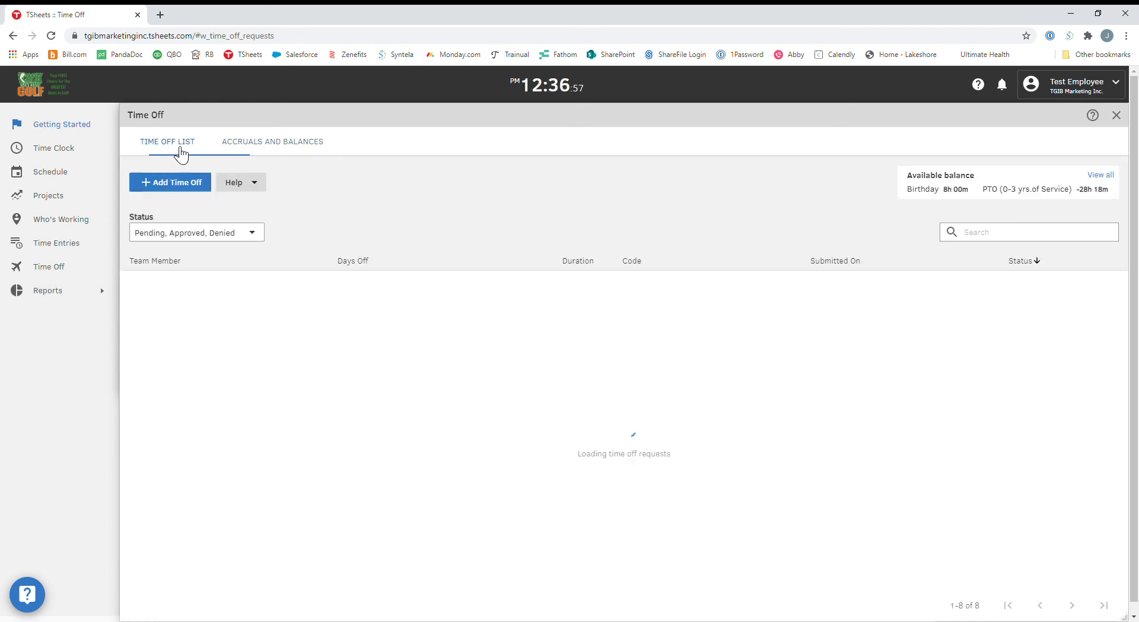